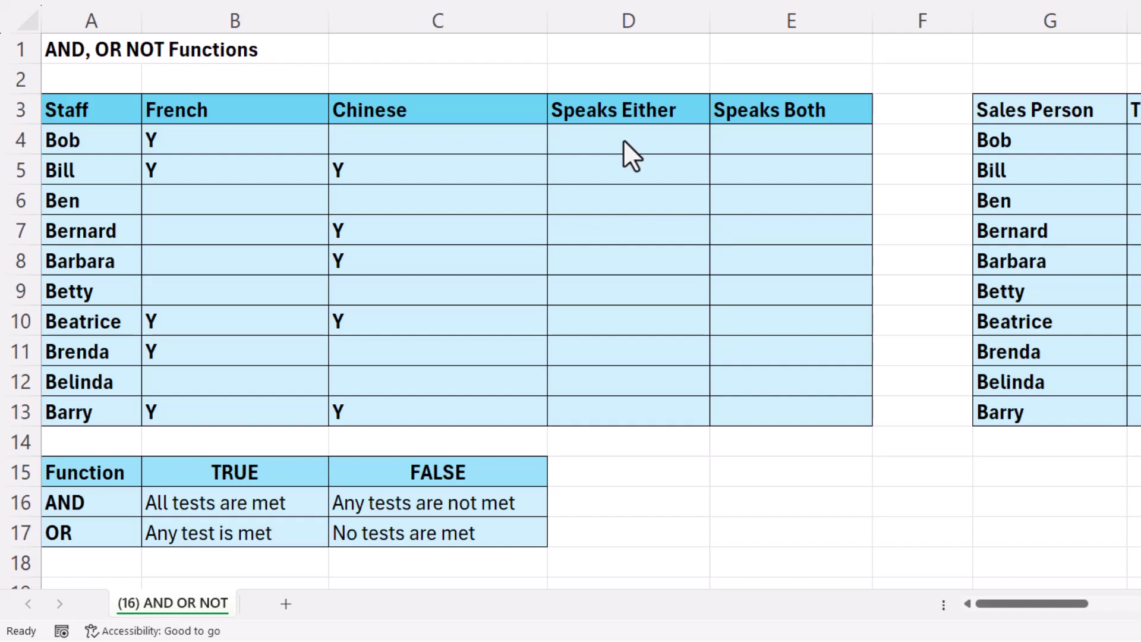
- Enter =OR(B4="Y",C4="Y") in D4 for Bob's Speaks Either result
{"action": "left_click", "coordinate": [621, 143]}
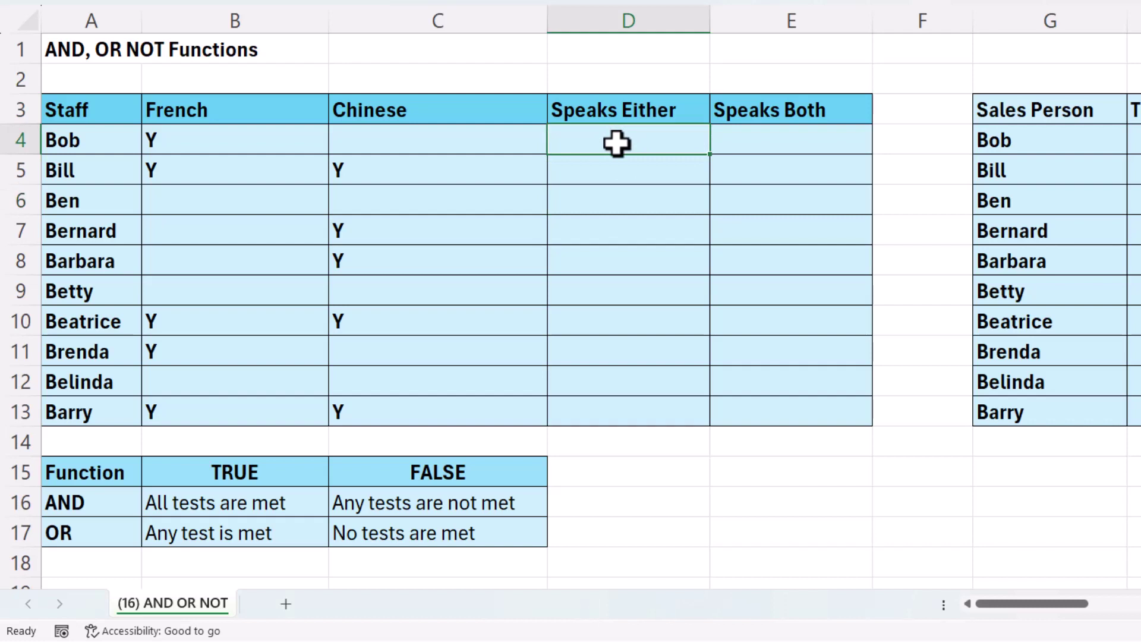
{"action": "type", "text": "=OR("}
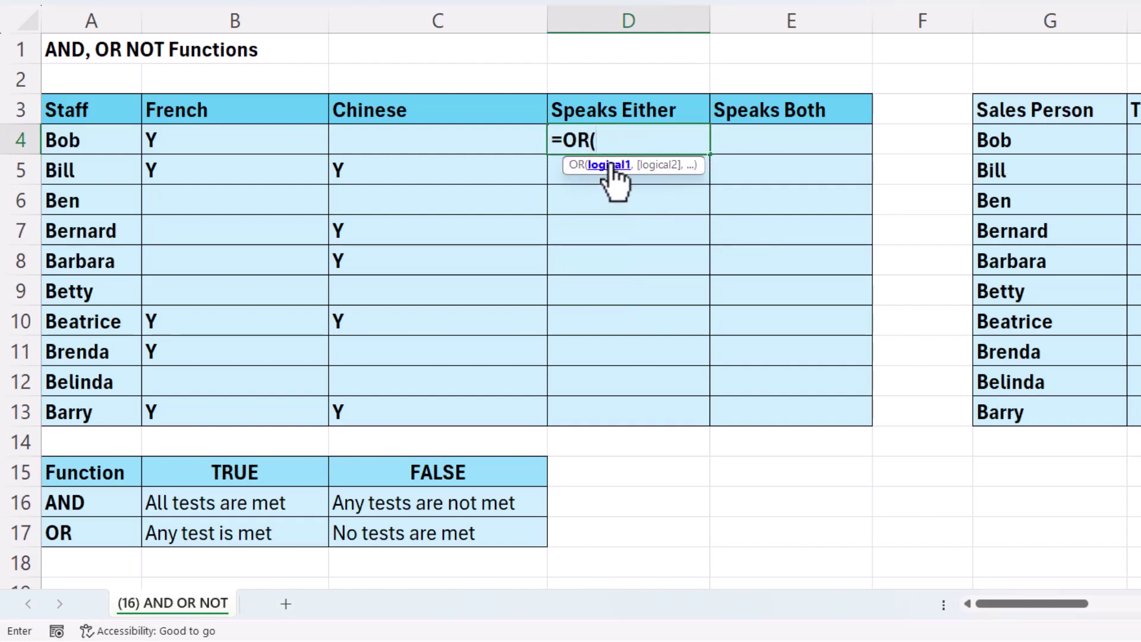
{"action": "left_click", "coordinate": [186, 141]}
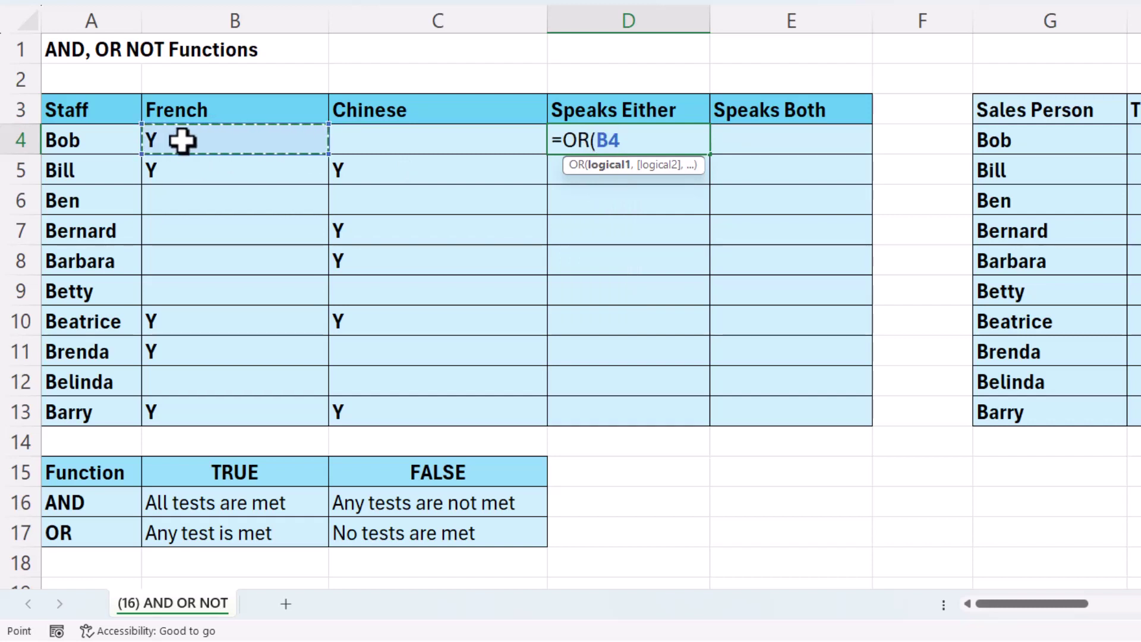
{"action": "type", "text": "="}
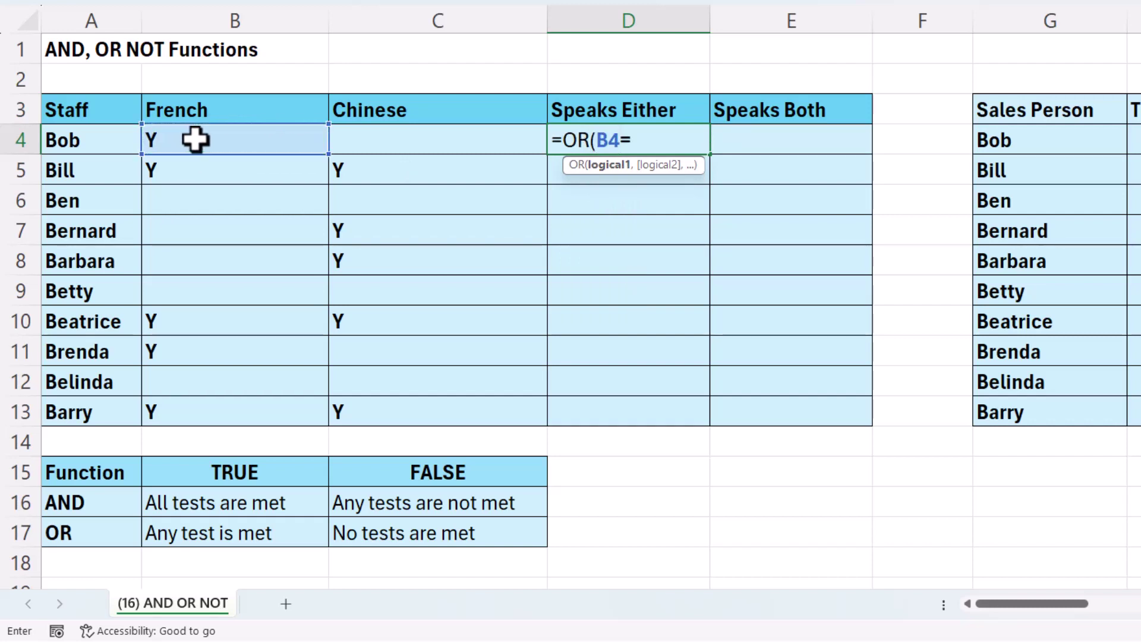
{"action": "type", "text": "\"Y\","}
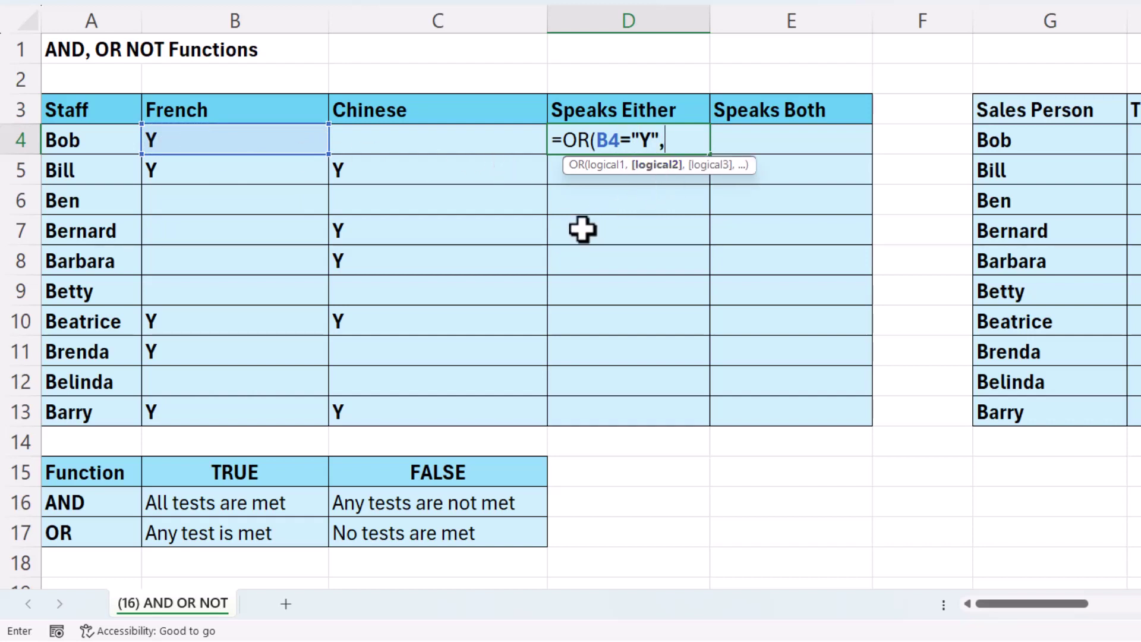
{"action": "left_click", "coordinate": [419, 143]}
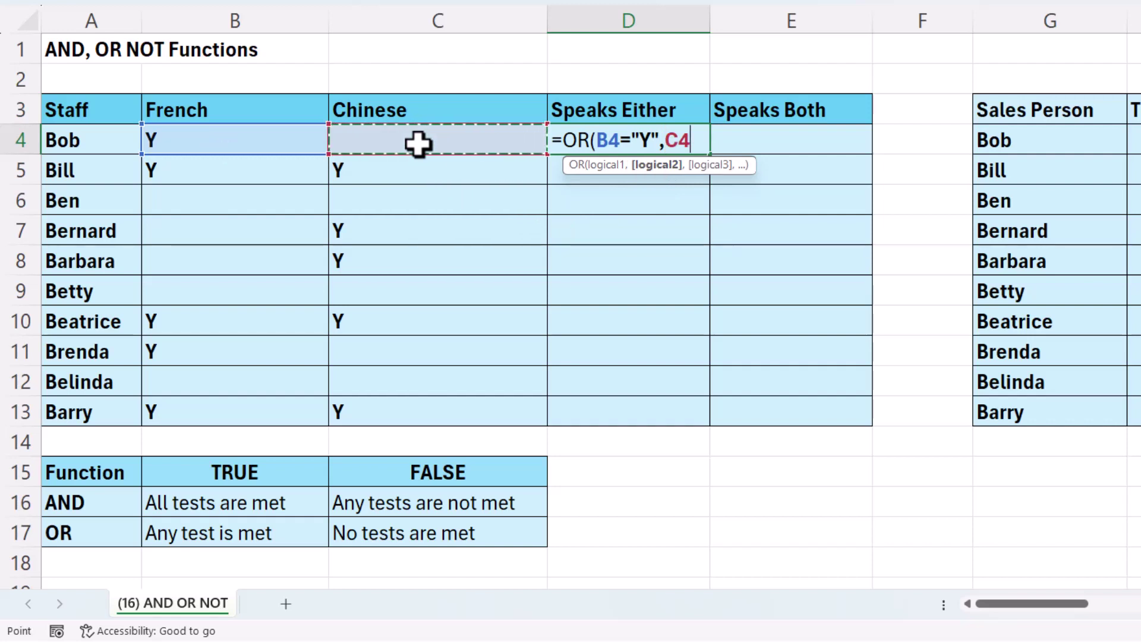
{"action": "type", "text": "=\""}
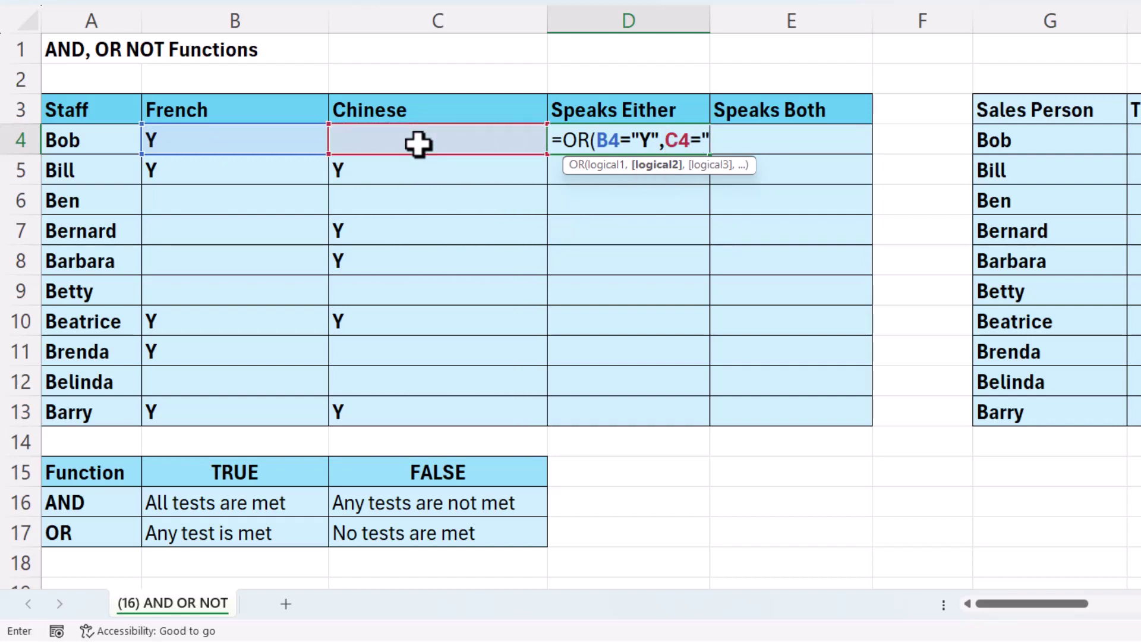
{"action": "type", "text": "Y\")"}
{"action": "key", "text": "Return"}
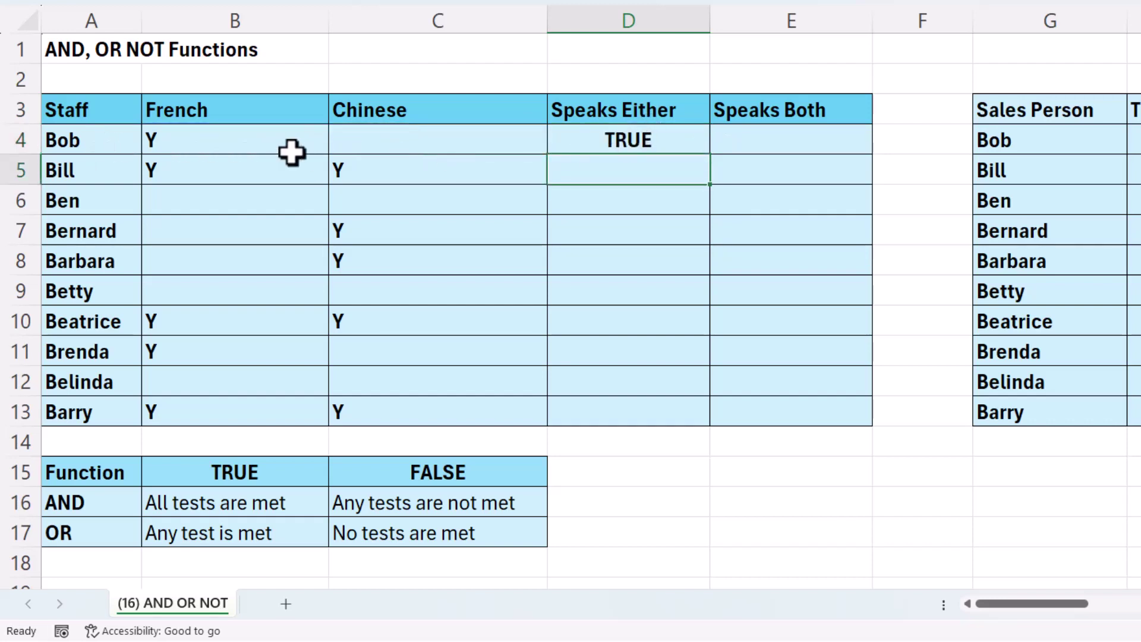
- Copy the OR formula down to D13 and highlight Ben's empty language cells B6:C6
{"action": "left_click", "coordinate": [697, 149]}
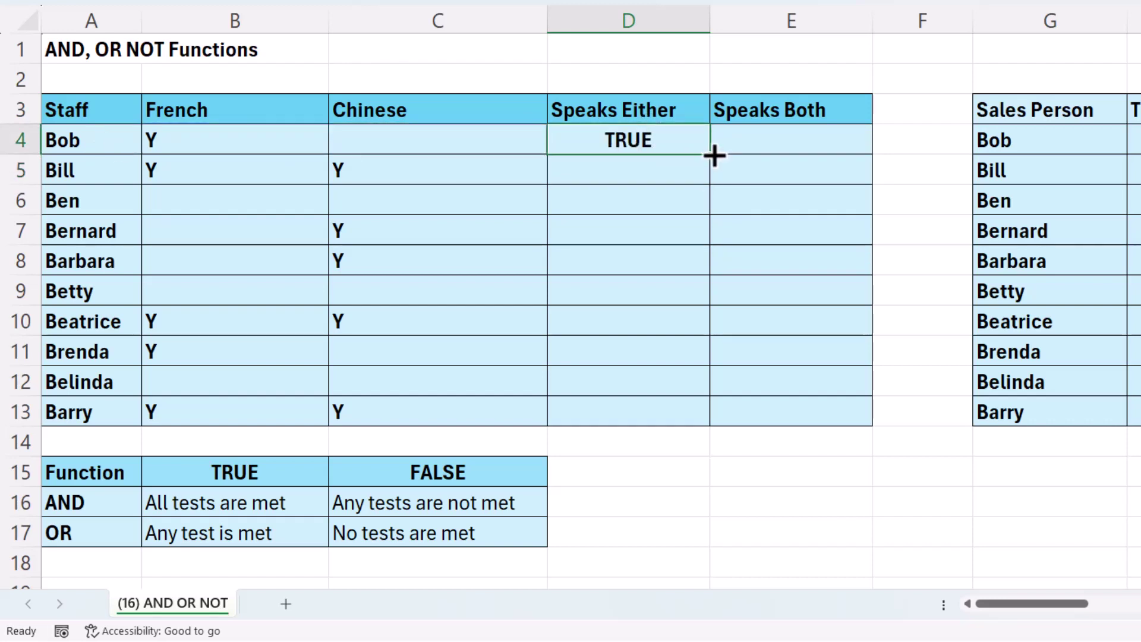
{"action": "double_click", "coordinate": [710, 155]}
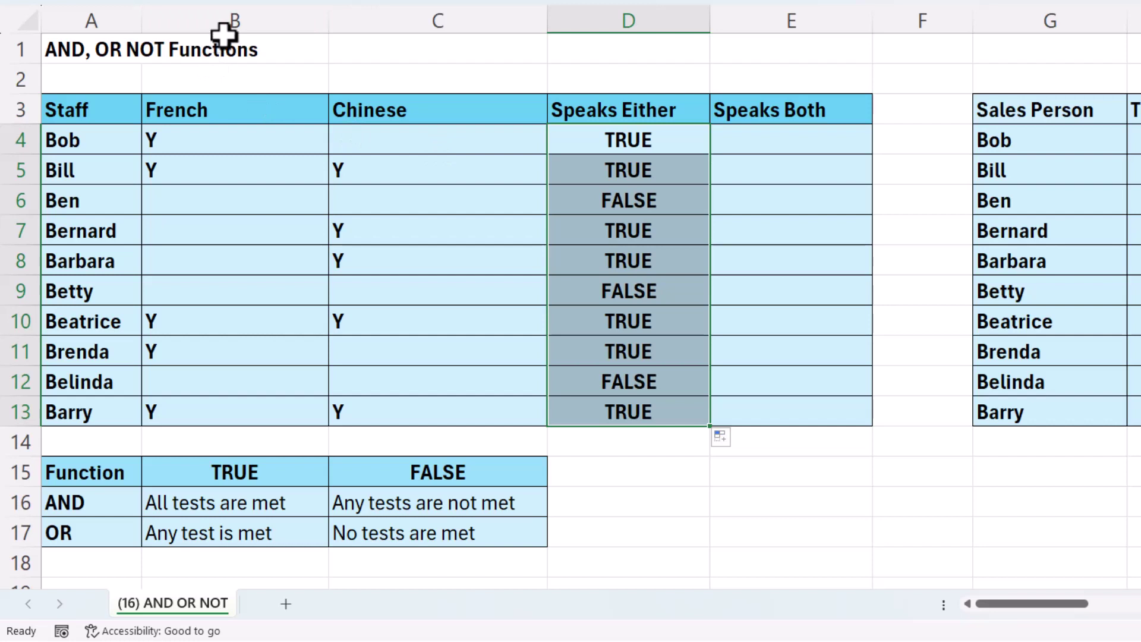
{"action": "left_click_drag", "start_coordinate": [183, 195], "coordinate": [372, 193]}
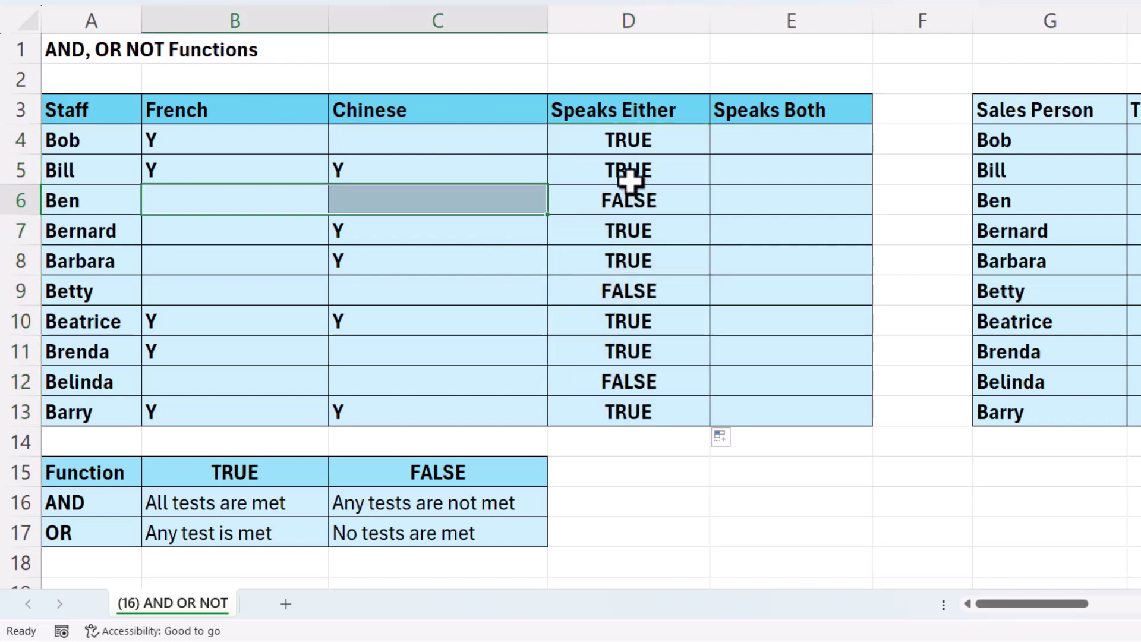
- Change D4 to =IF(OR(B4="Y",C4="Y"),"Yes","")
{"action": "double_click", "coordinate": [627, 137]}
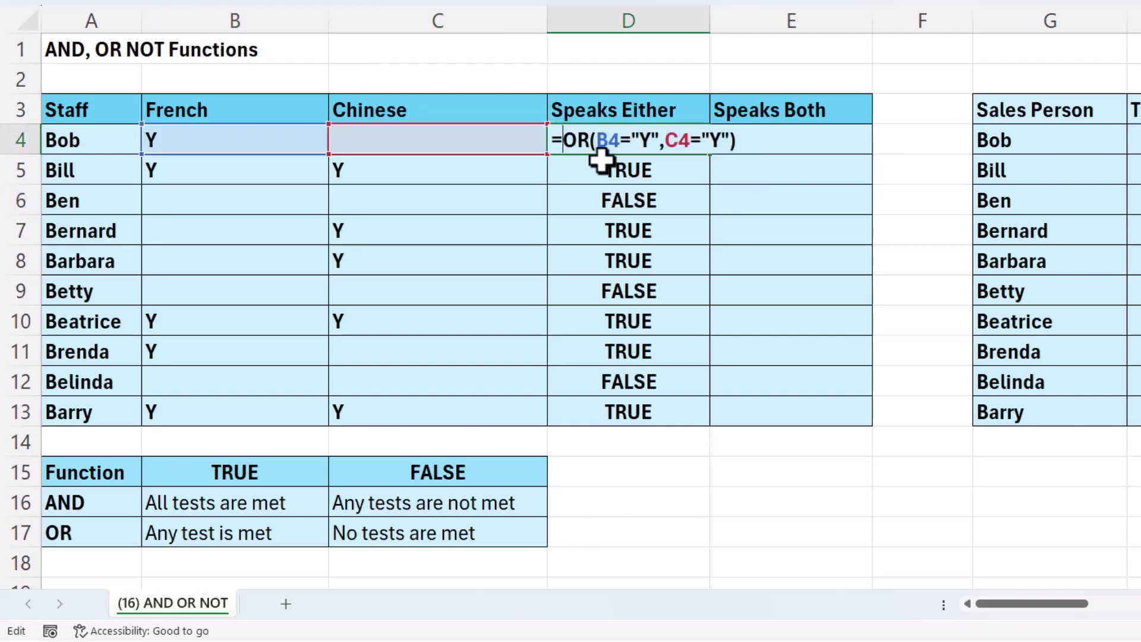
{"action": "type", "text": "IF("}
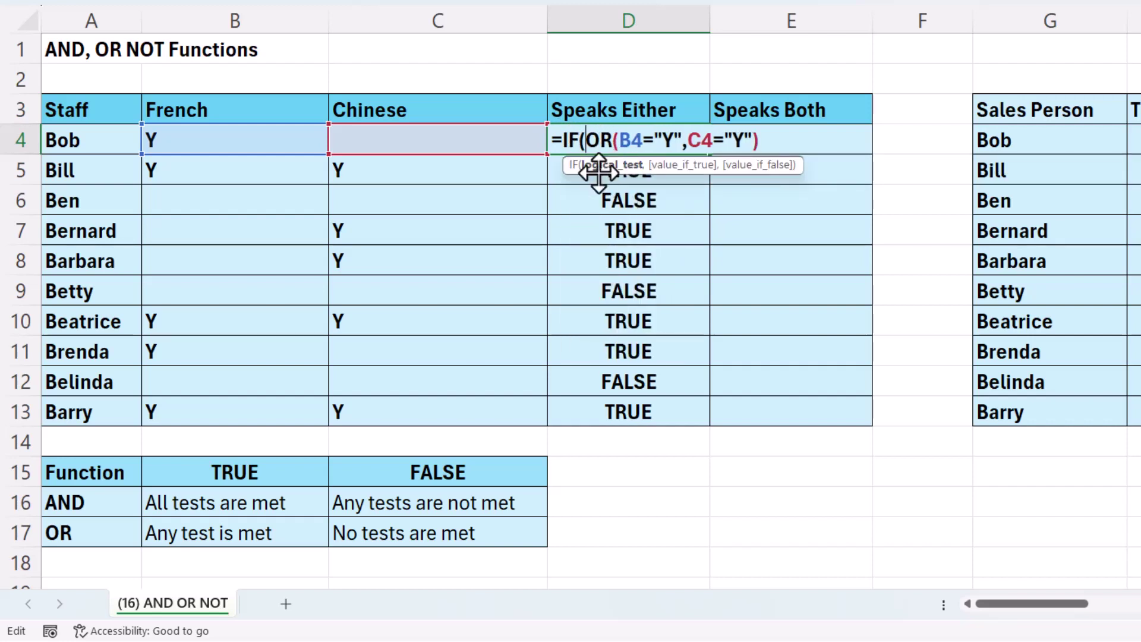
{"action": "key", "text": "shift+End"}
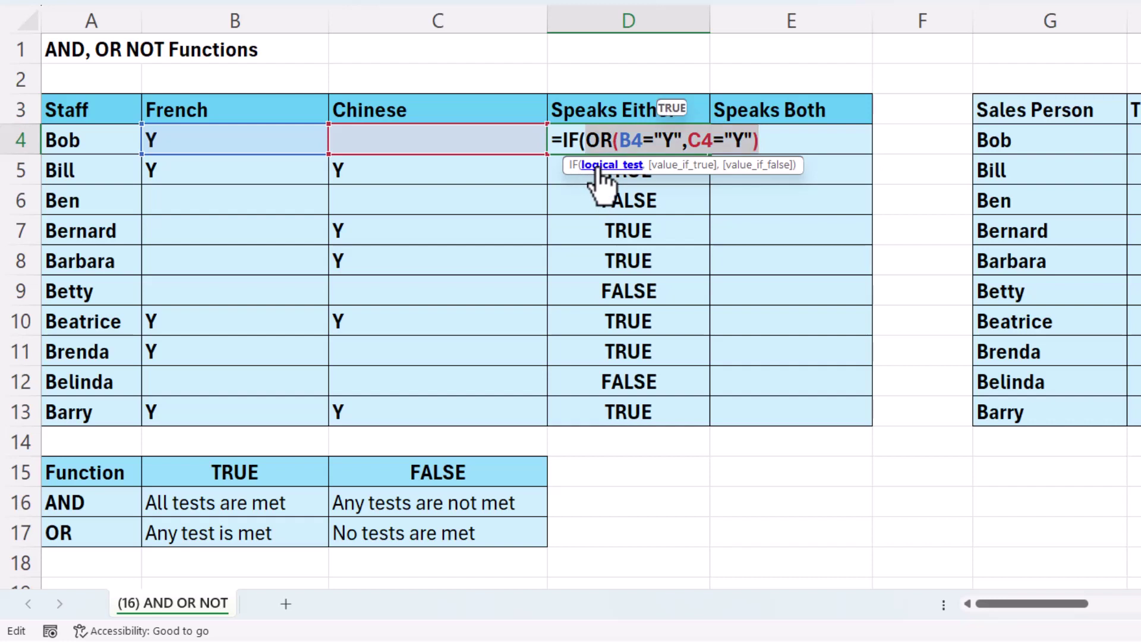
{"action": "key", "text": "Right"}
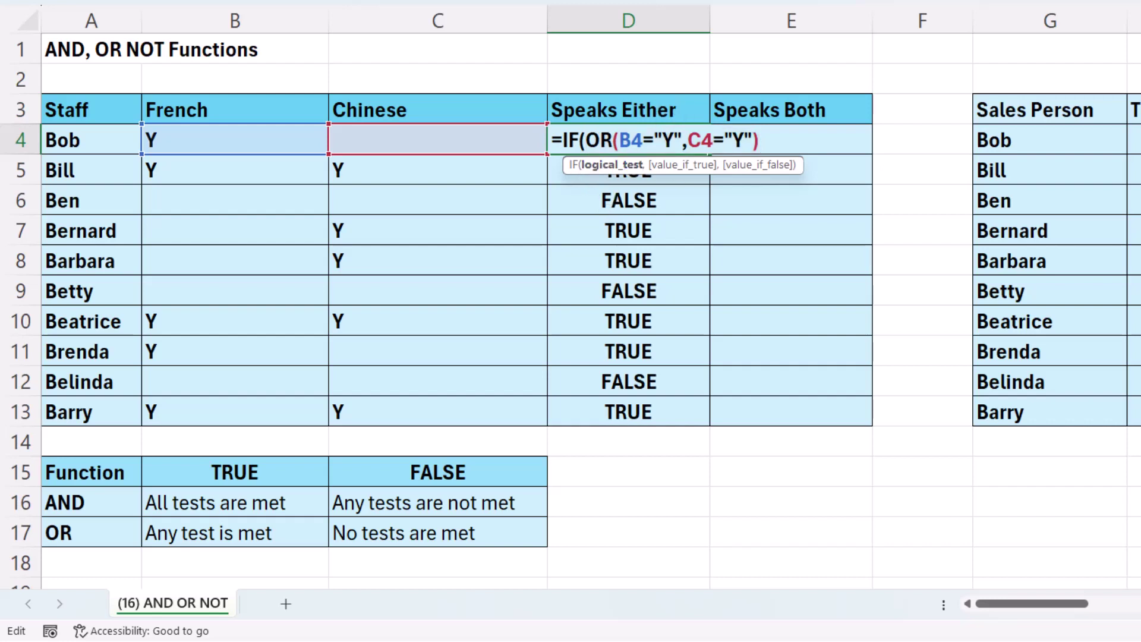
{"action": "type", "text": ","}
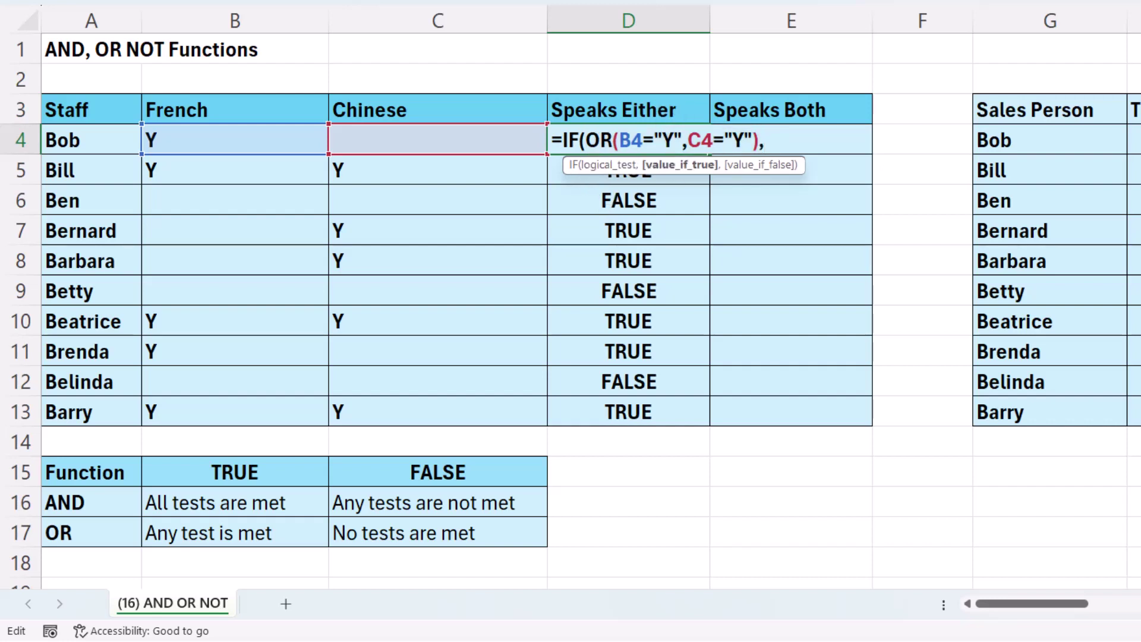
{"action": "type", "text": "\"Yes\","}
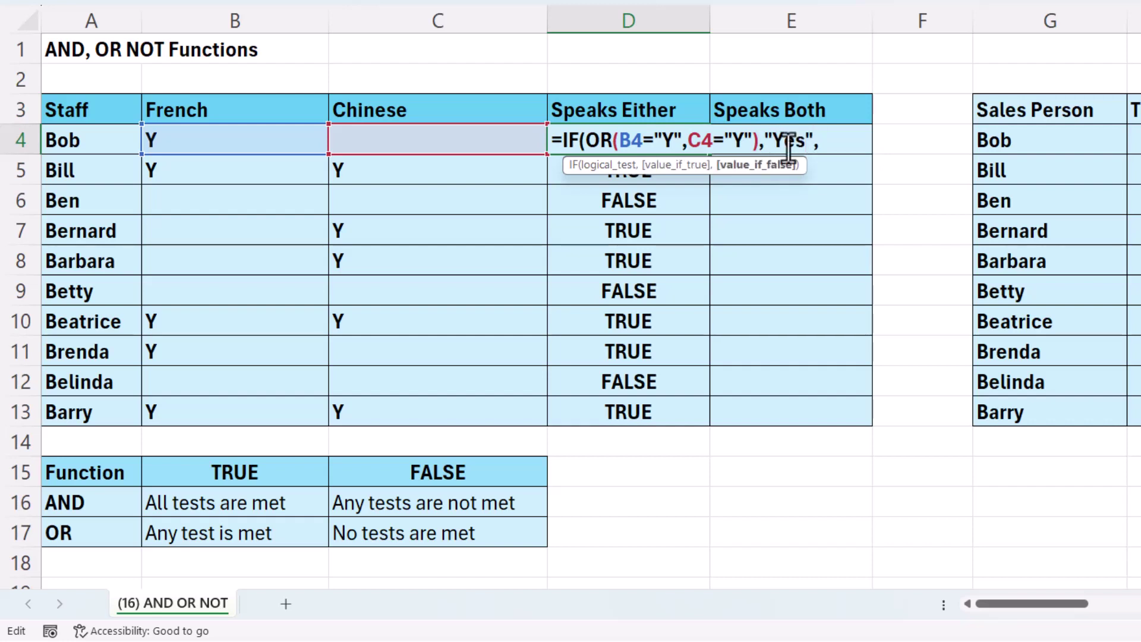
{"action": "type", "text": "\"\""}
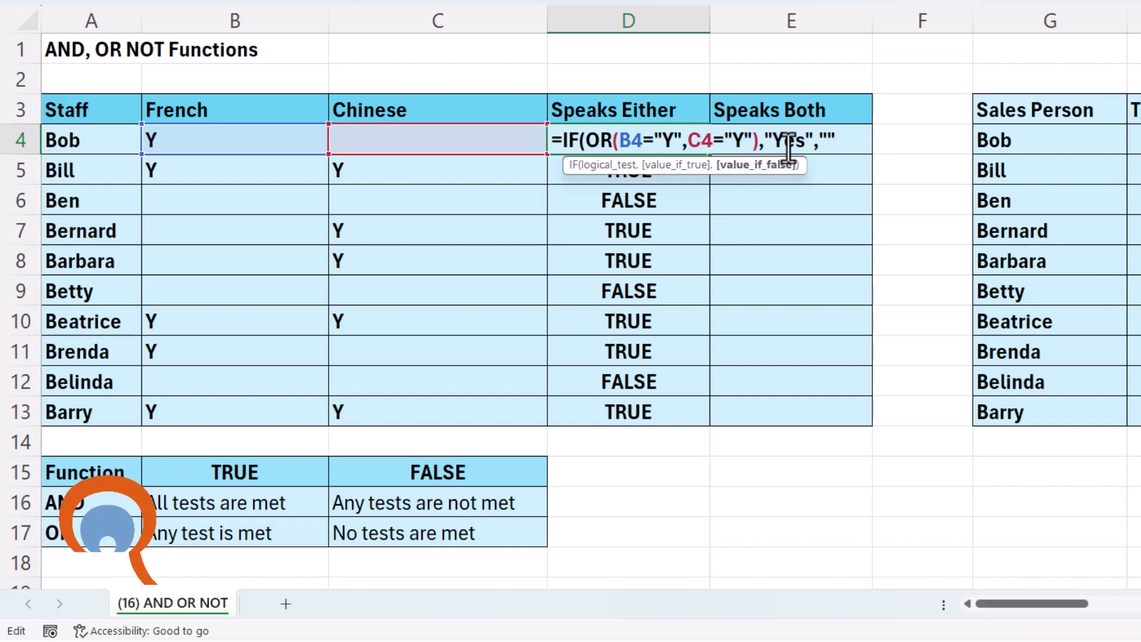
{"action": "type", "text": ")"}
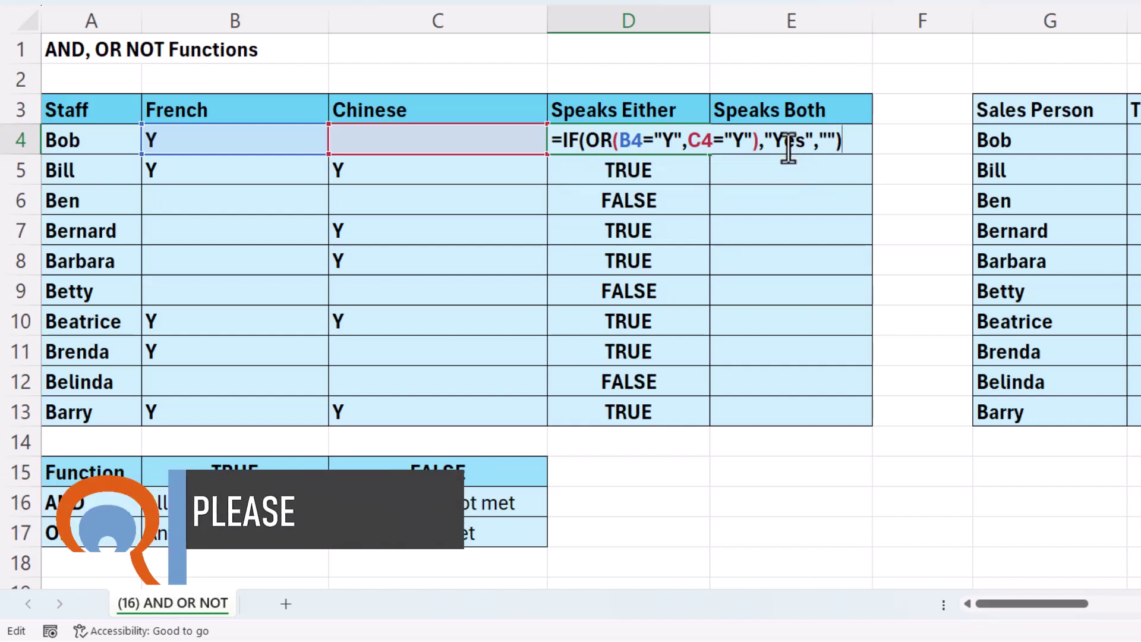
{"action": "key", "text": "Return"}
- Copy the IF formula from D4 down through D13
{"action": "left_click", "coordinate": [664, 145]}
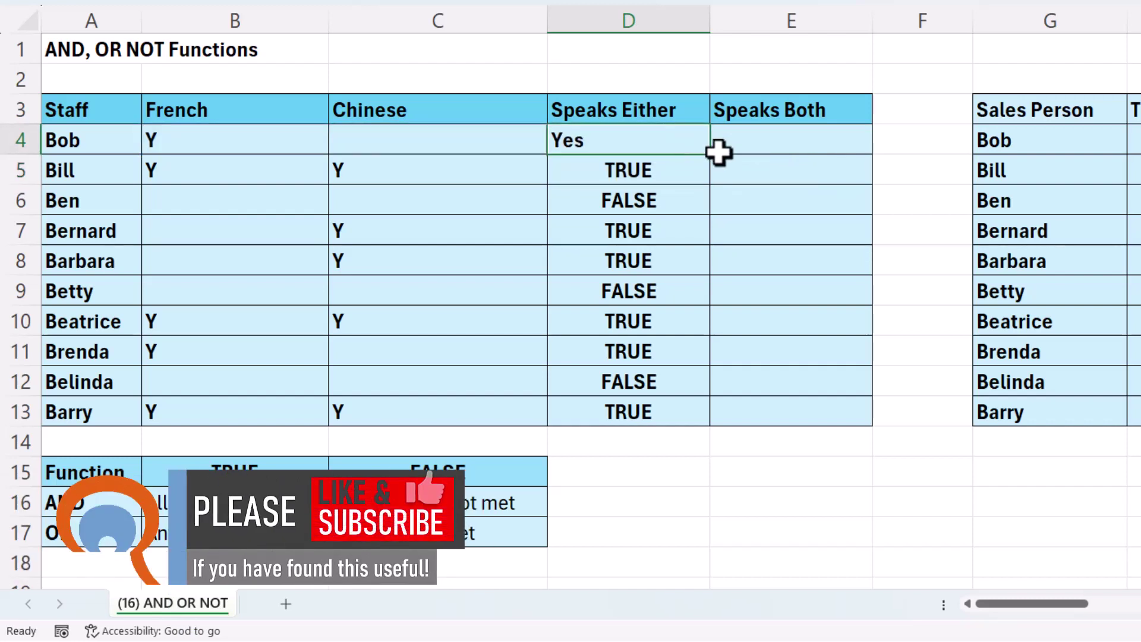
{"action": "double_click", "coordinate": [707, 154]}
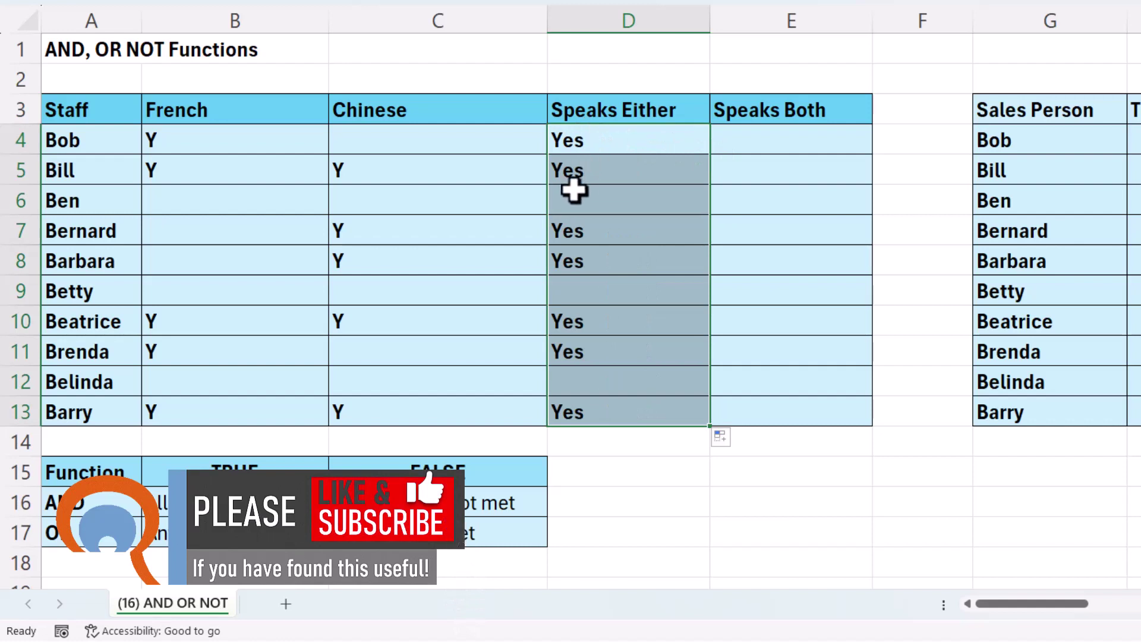
{"action": "left_click", "coordinate": [756, 144]}
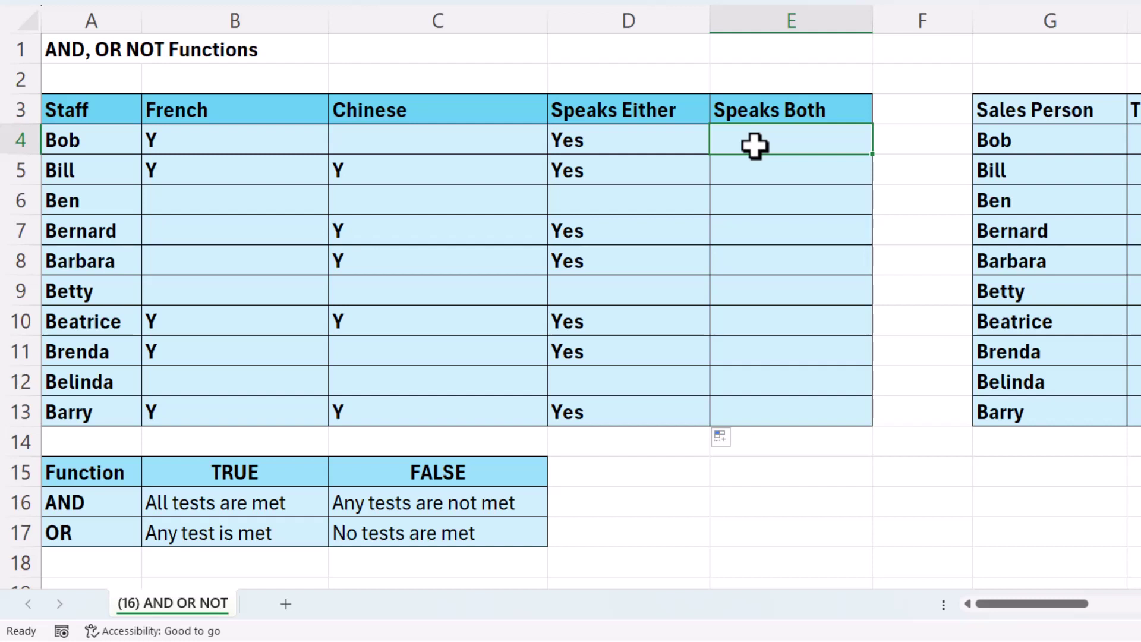
- Enter =AND(B4="Y",C4="Y") in E4 for Bob's Speaks Both result
{"action": "type", "text": "=A"}
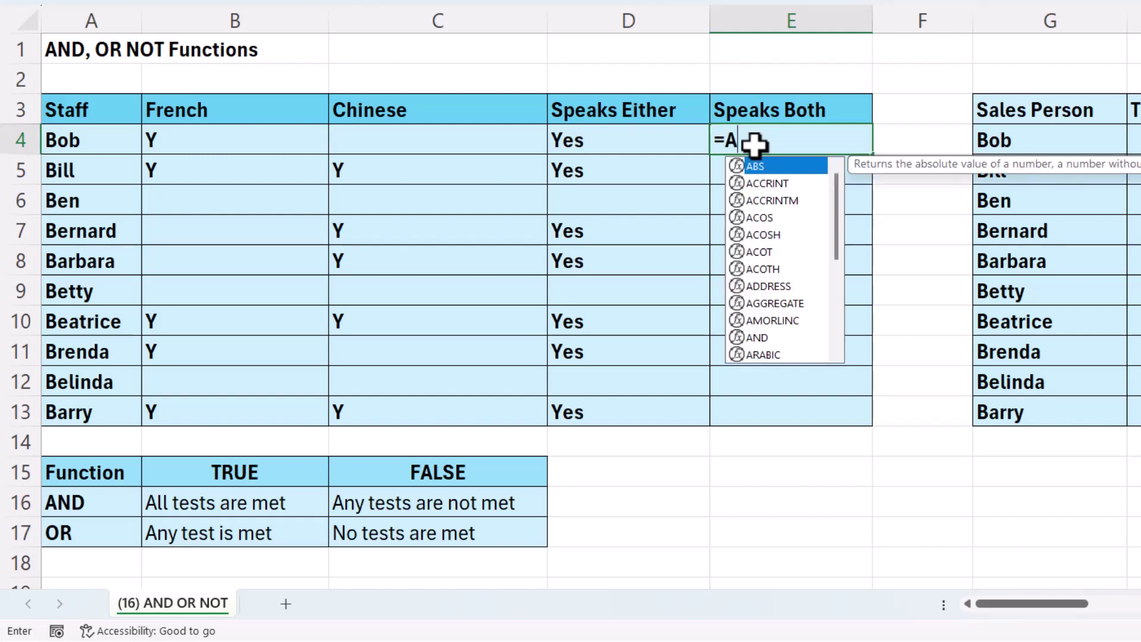
{"action": "type", "text": "ND("}
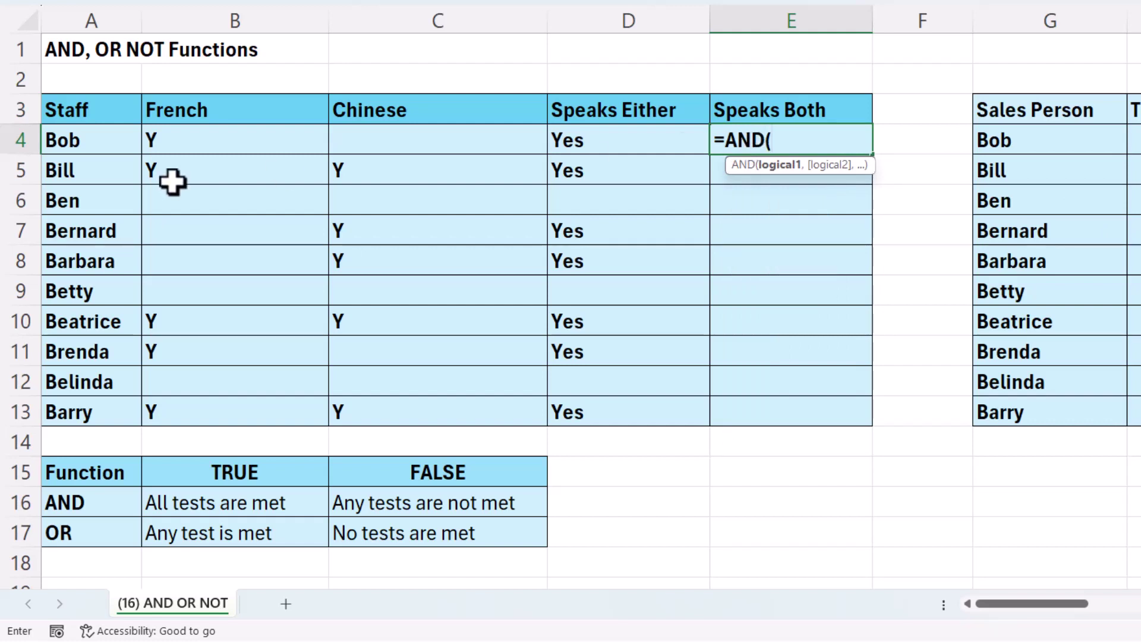
{"action": "left_click", "coordinate": [197, 141]}
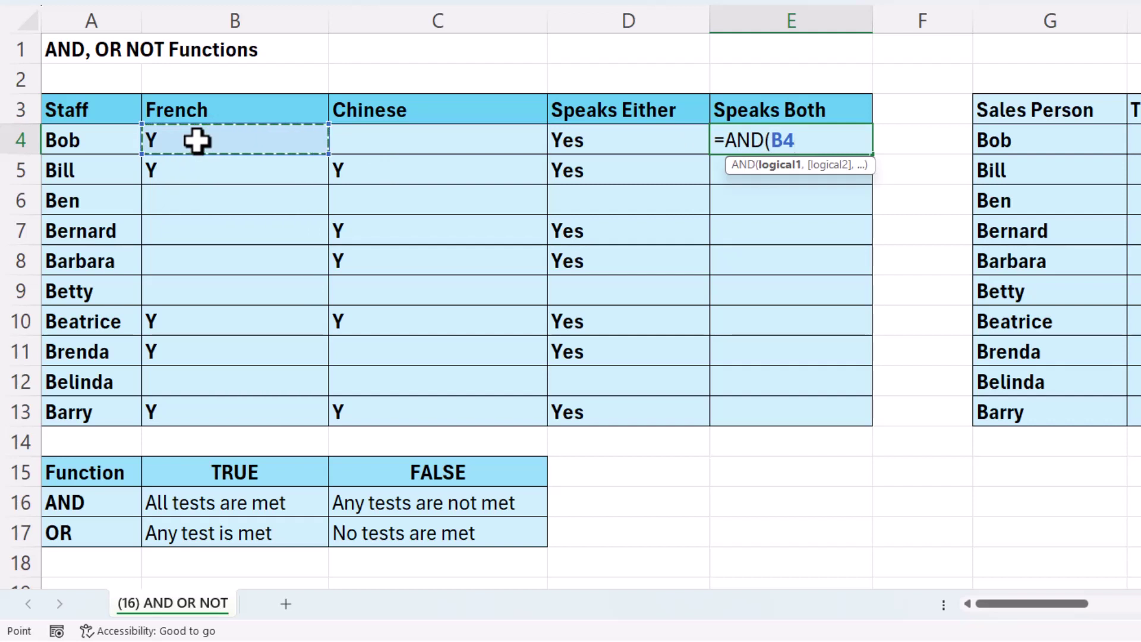
{"action": "type", "text": "=\"Y"}
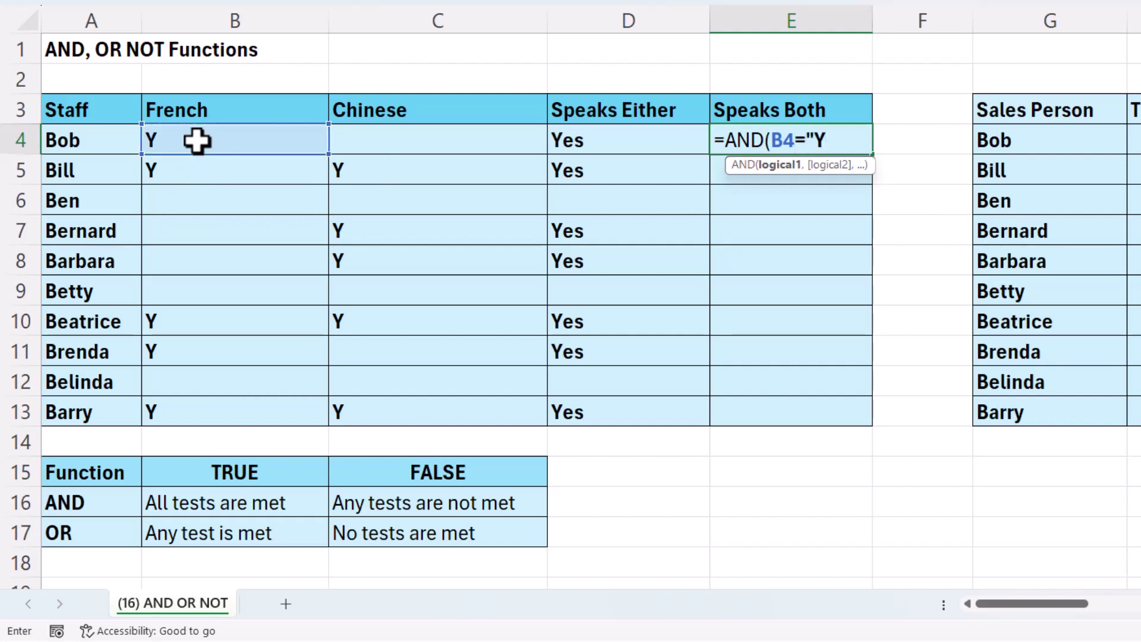
{"action": "type", "text": "\","}
{"action": "left_click", "coordinate": [371, 143]}
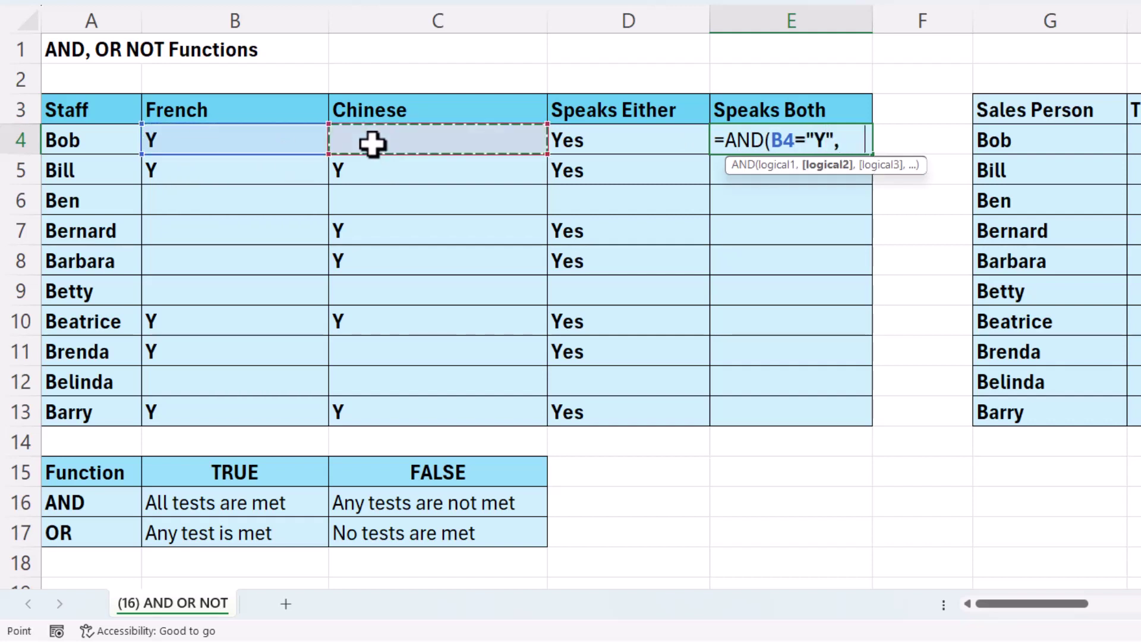
{"action": "type", "text": "=\""}
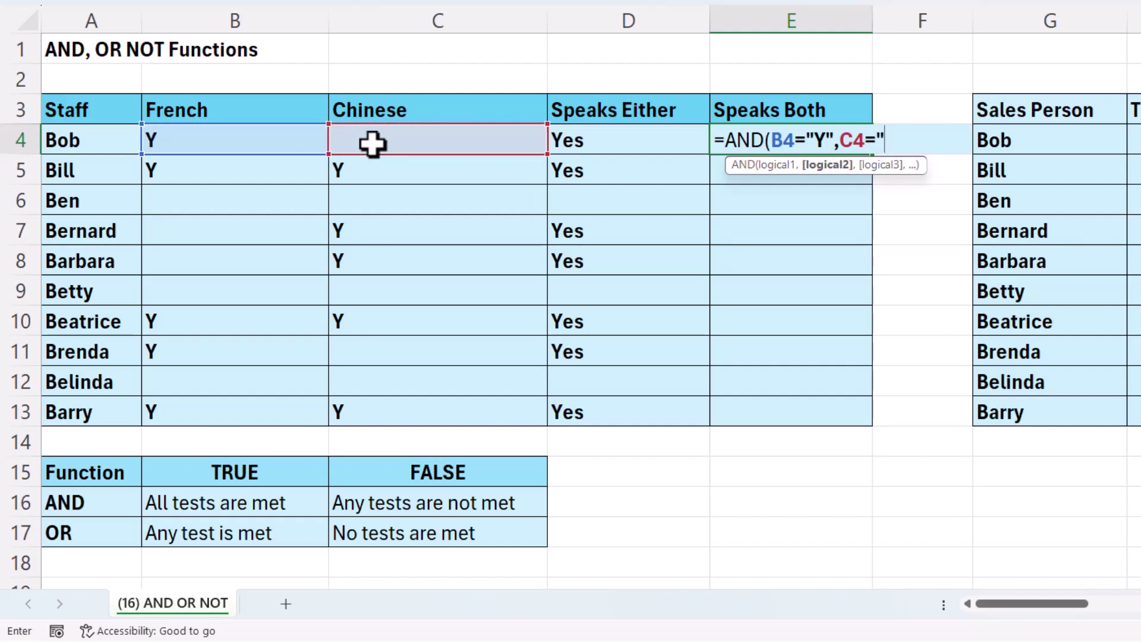
{"action": "type", "text": "Y\")"}
{"action": "key", "text": "Return"}
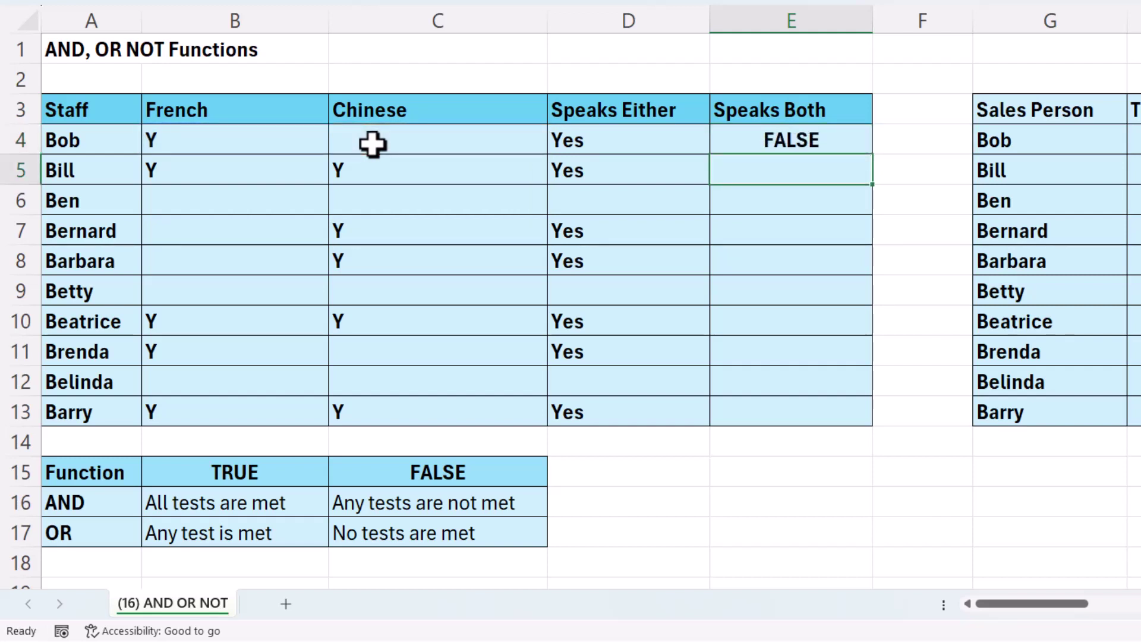
- Fill the AND formula from E4 down to E13
{"action": "left_click", "coordinate": [851, 135]}
{"action": "double_click", "coordinate": [873, 155]}
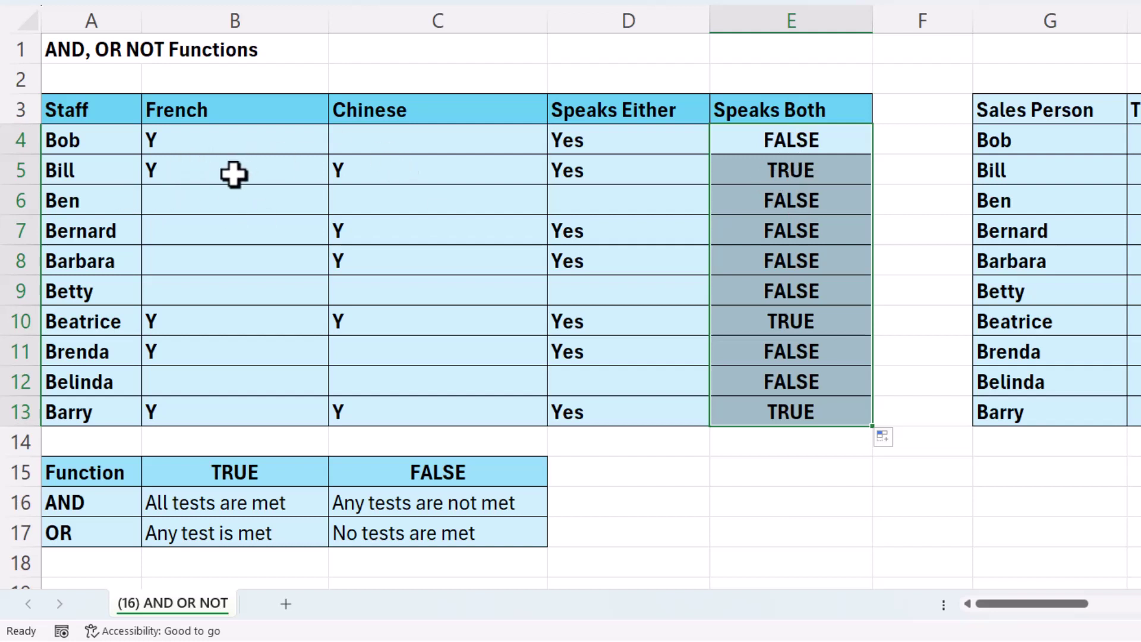
{"action": "double_click", "coordinate": [797, 142]}
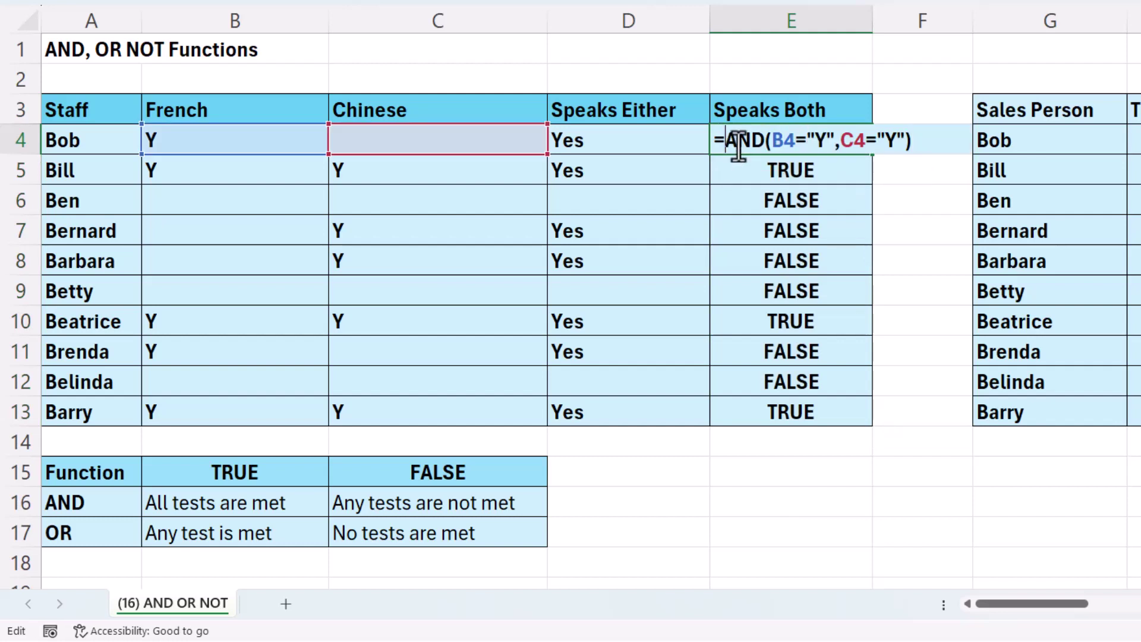
- Change E4 to =IF(AND(B4="Y",C4="Y"),"Yes","")
{"action": "type", "text": "IF("}
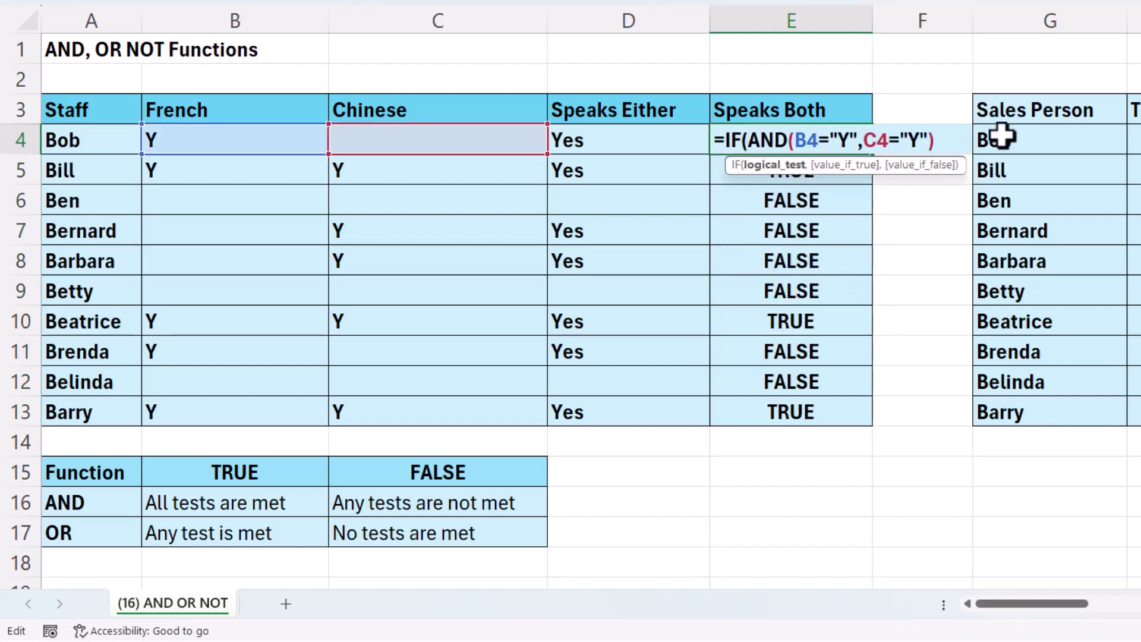
{"action": "left_click", "coordinate": [943, 140]}
{"action": "type", "text": ","}
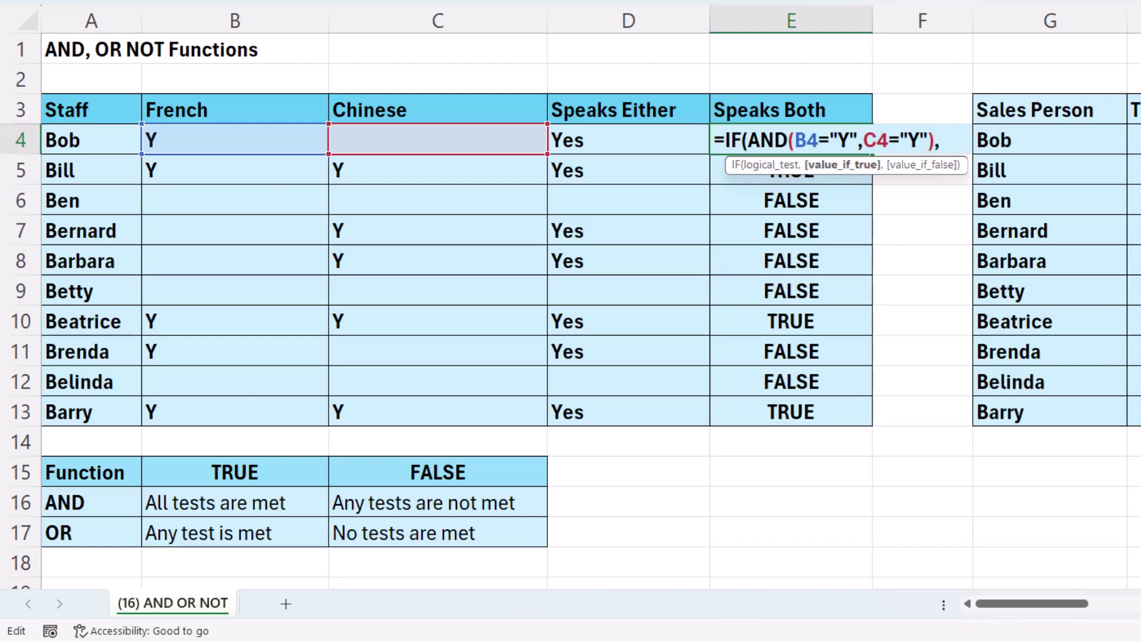
{"action": "type", "text": "\"Yes"}
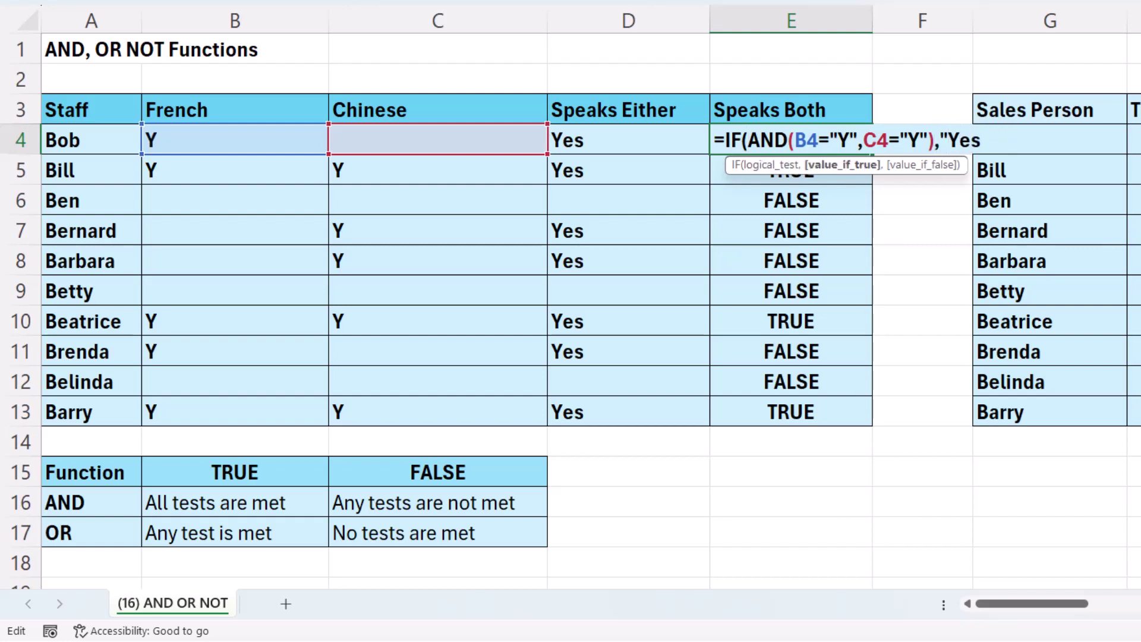
{"action": "type", "text": "\","}
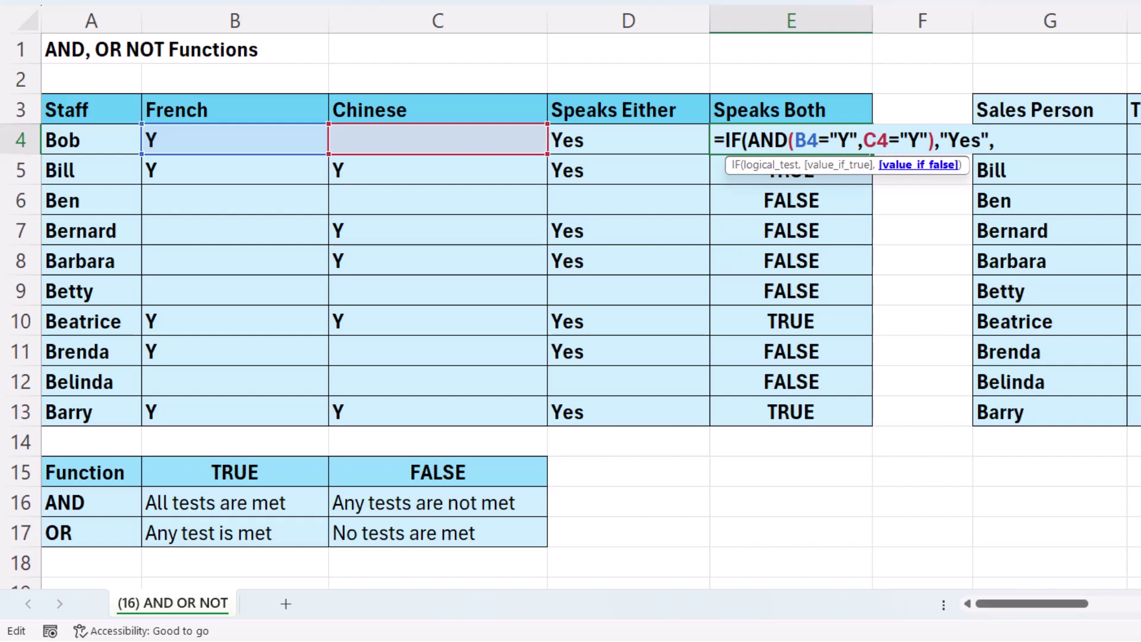
{"action": "type", "text": "\"\")"}
{"action": "key", "text": "Return"}
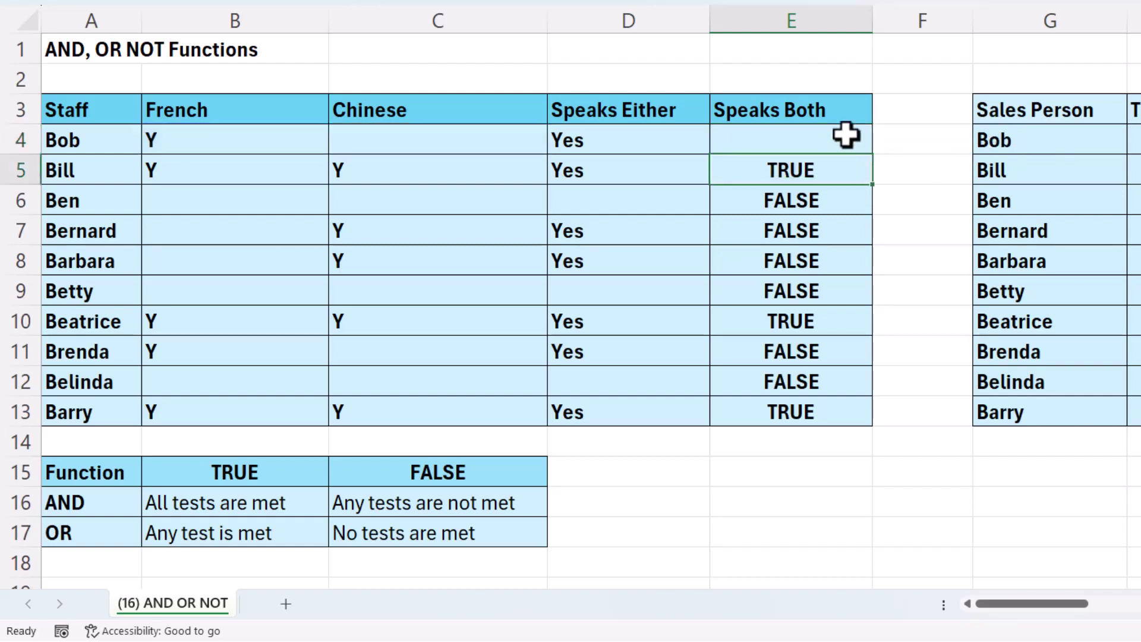
- Fill E4's formula down through E13 with Ctrl+D, then move to the sales table
{"action": "key", "text": "ctrl+shift+Down"}
{"action": "key", "text": "ctrl+d"}
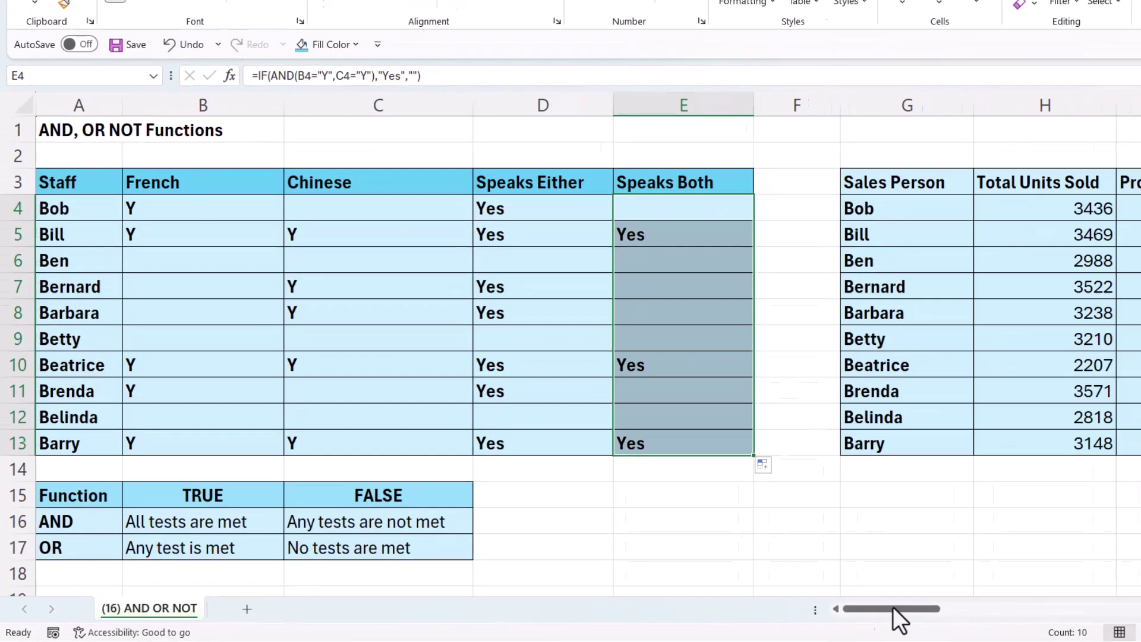
{"action": "left_click_drag", "start_coordinate": [1044, 606], "coordinate": [1060, 606]}
{"action": "left_click_drag", "start_coordinate": [782, 617], "coordinate": [797, 614]}
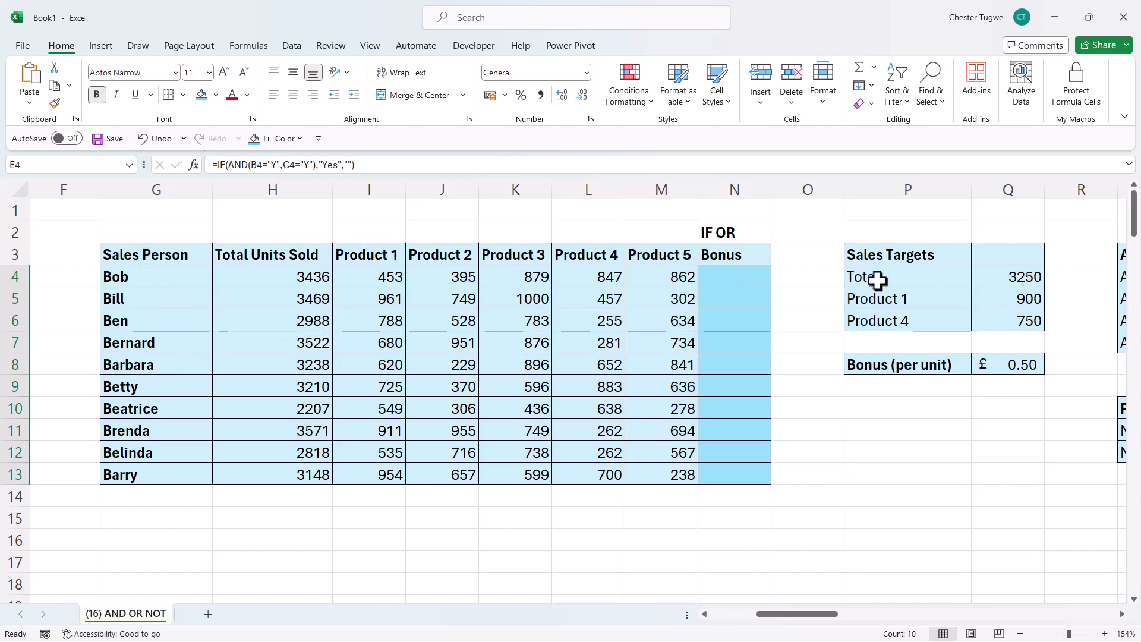
- Widen column O and start Bob's Bonus formula in N4 with =OR(H4>=$Q$4
{"action": "left_click_drag", "start_coordinate": [885, 272], "coordinate": [1004, 326]}
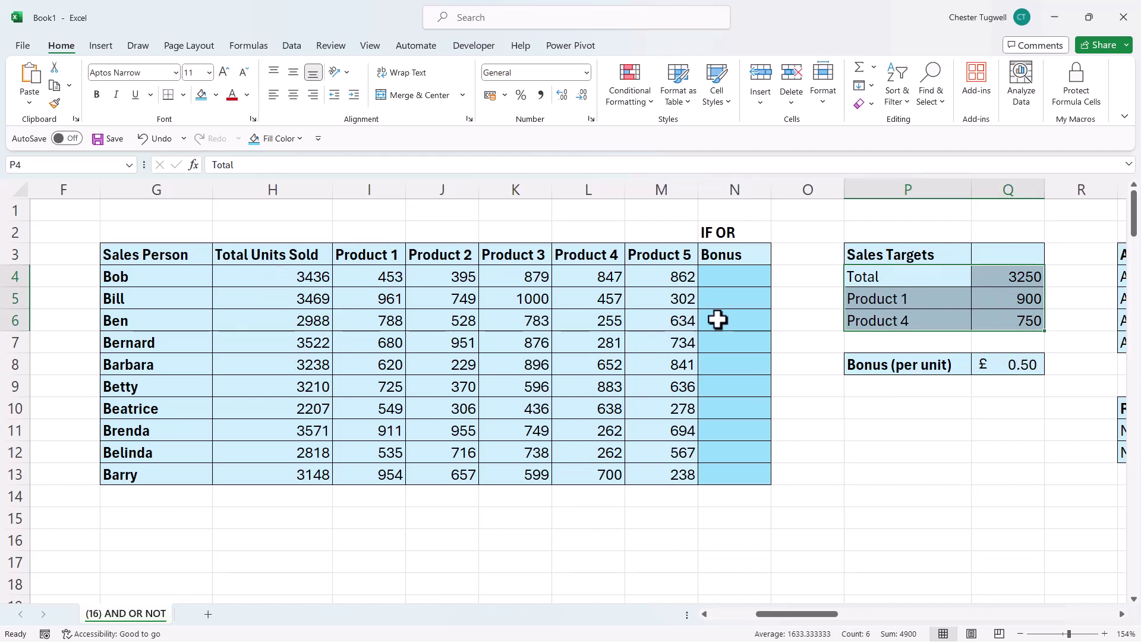
{"action": "left_click_drag", "start_coordinate": [844, 190], "coordinate": [914, 190]}
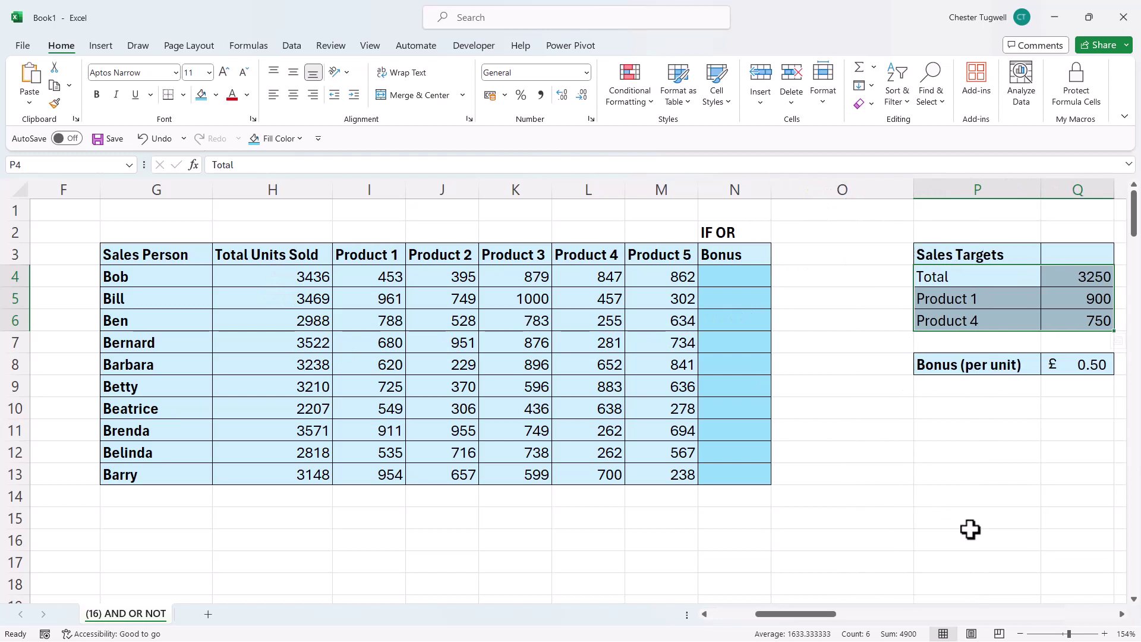
{"action": "scroll", "coordinate": [833, 393], "scroll_direction": "right", "scroll_amount": 1}
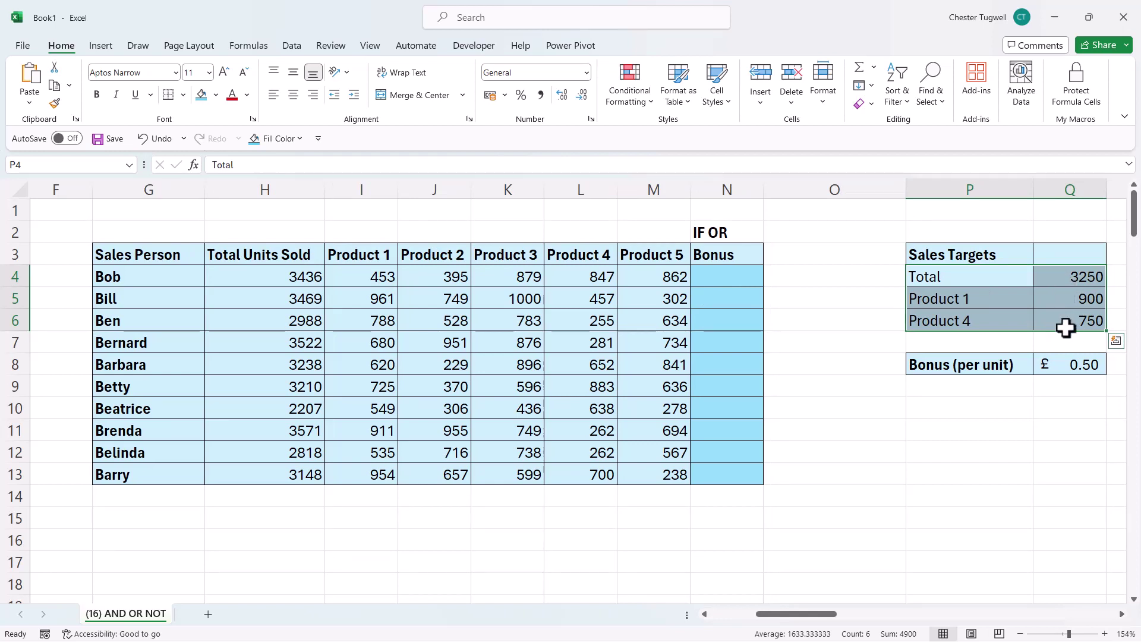
{"action": "left_click", "coordinate": [721, 285]}
{"action": "type", "text": "="}
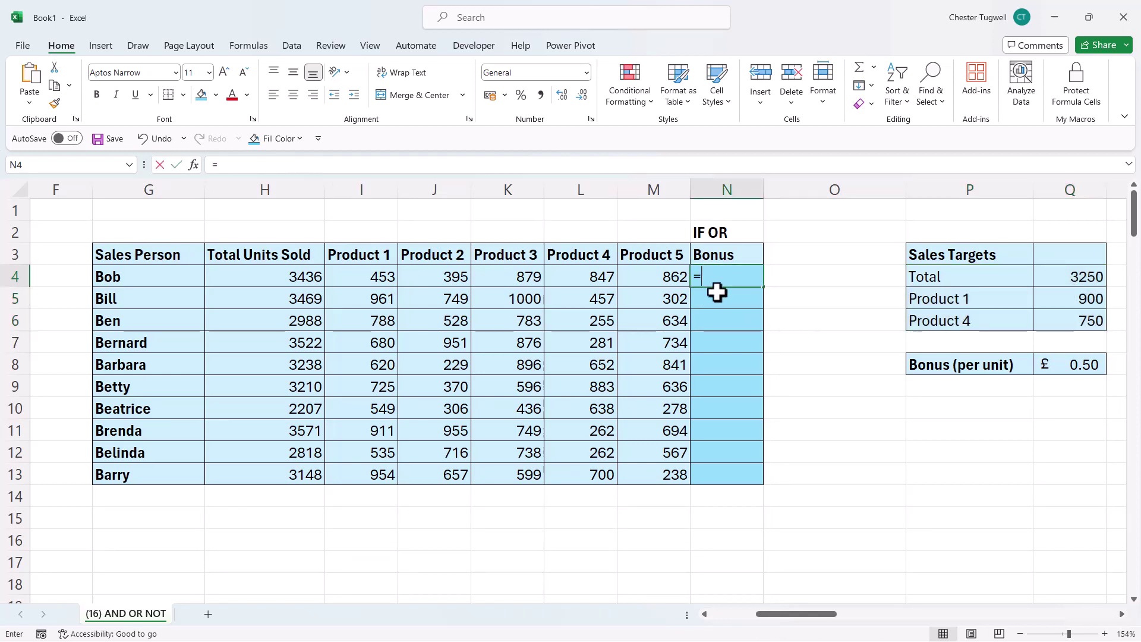
{"action": "type", "text": "OR("}
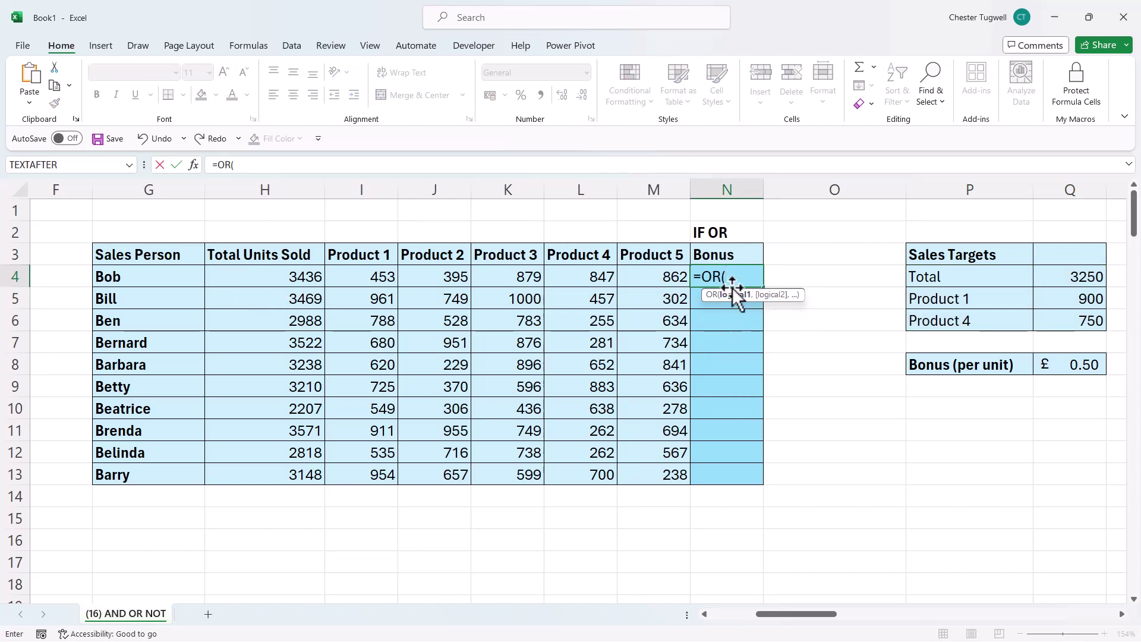
{"action": "left_click", "coordinate": [267, 274]}
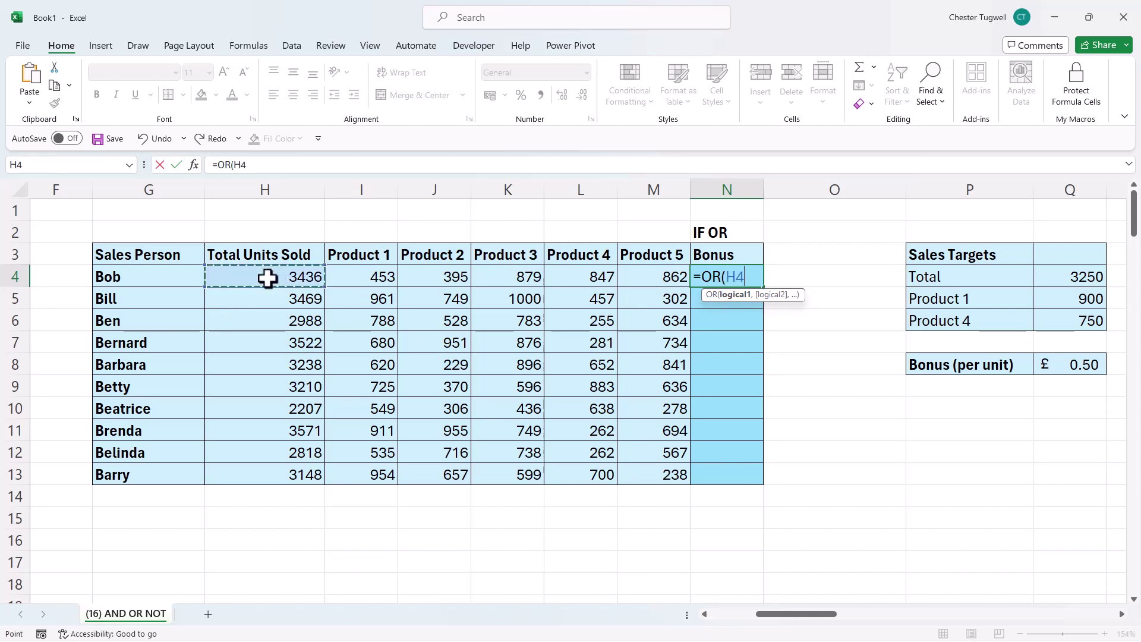
{"action": "type", "text": ">="}
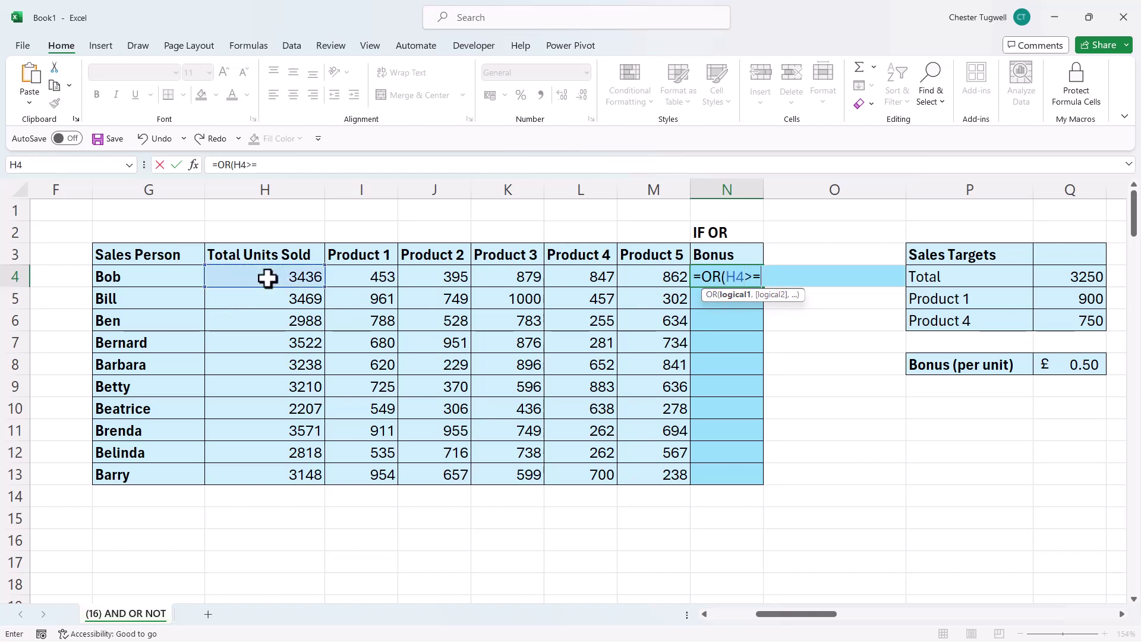
{"action": "left_click", "coordinate": [1067, 283]}
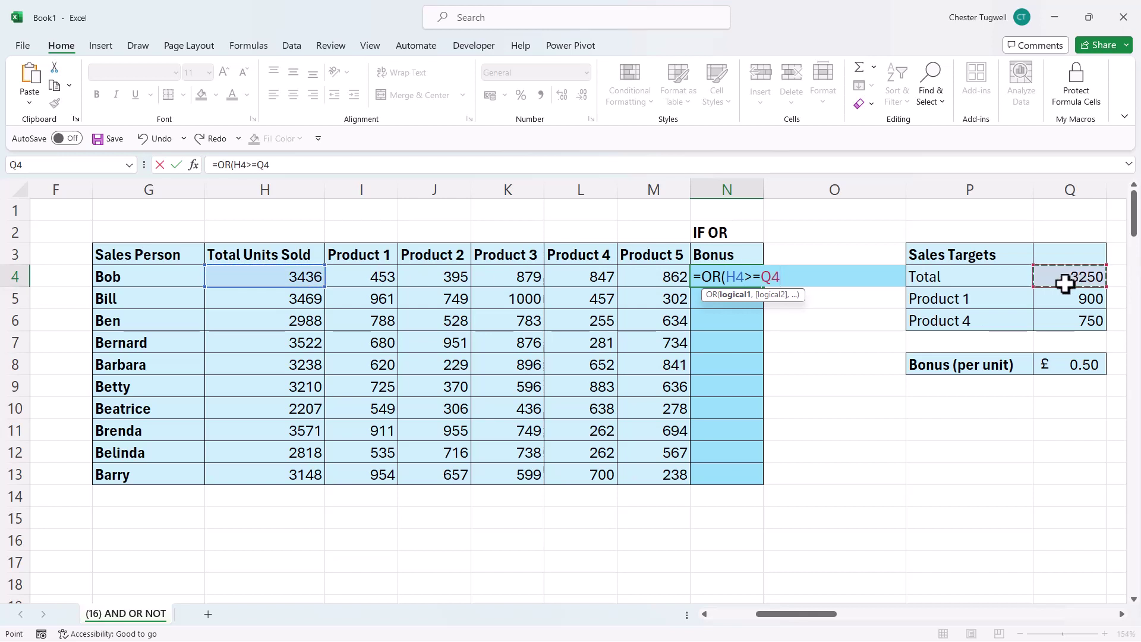
{"action": "key", "text": "F4"}
{"action": "type", "text": ","}
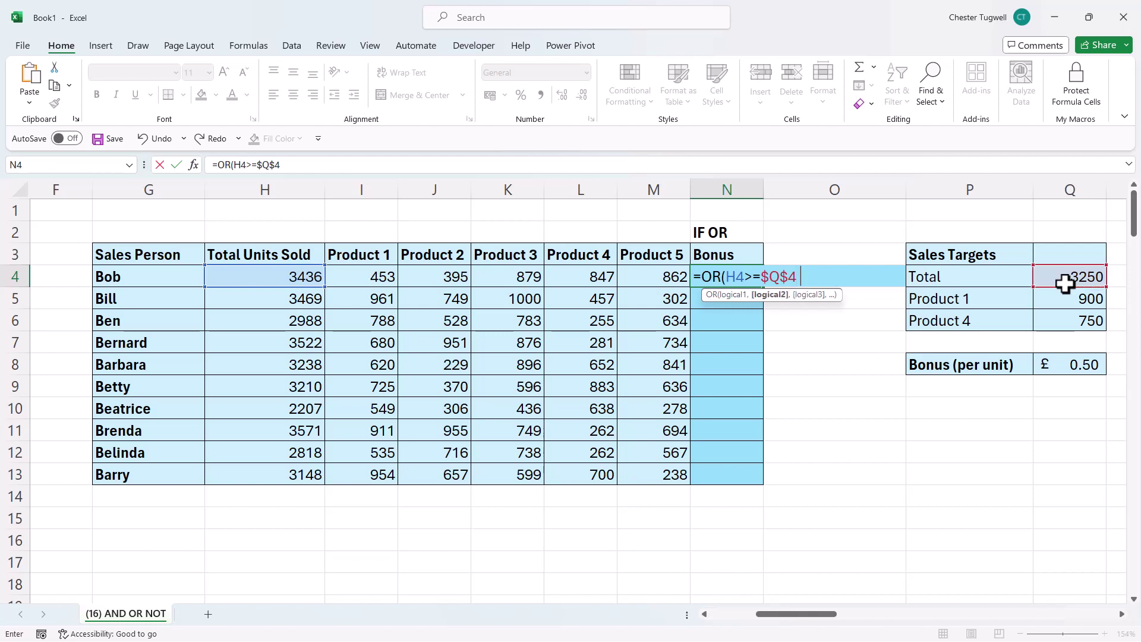
- Add I4>=$Q$5 and L4>=$Q$6 to complete the OR formula in N4
{"action": "left_click", "coordinate": [368, 273]}
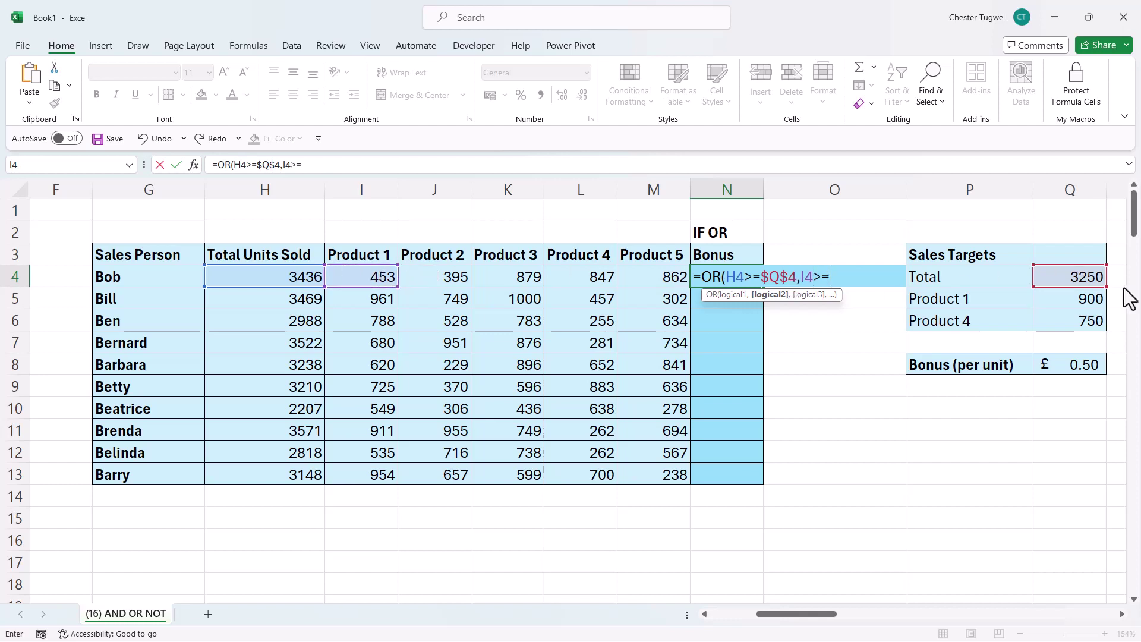
{"action": "left_click", "coordinate": [1080, 298]}
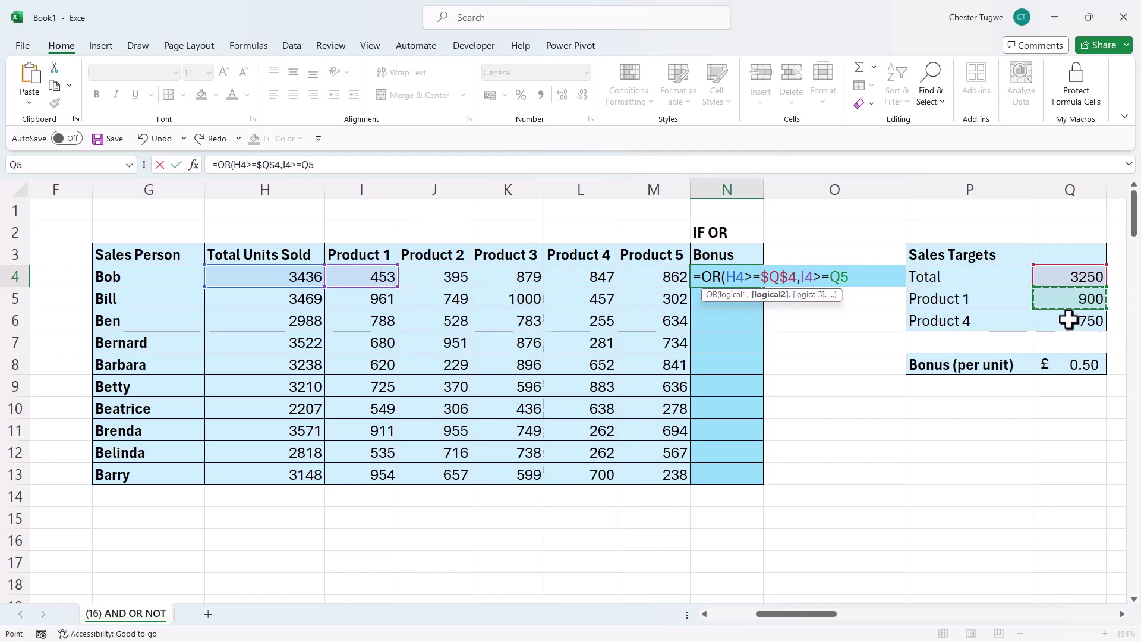
{"action": "key", "text": "F4"}
{"action": "type", "text": ","}
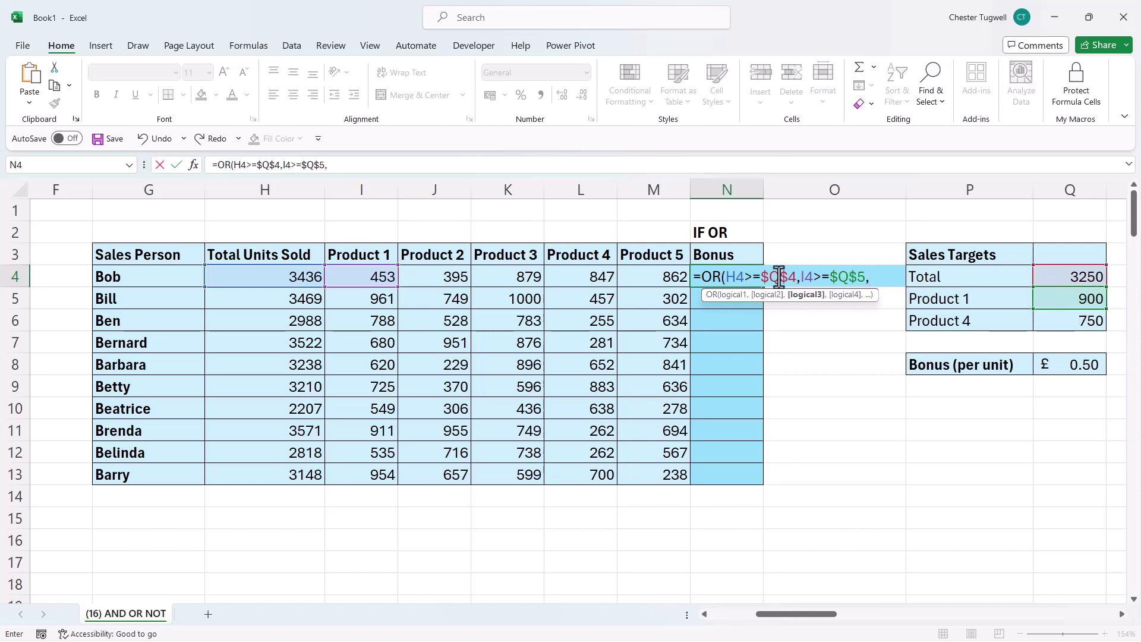
{"action": "left_click", "coordinate": [594, 282]}
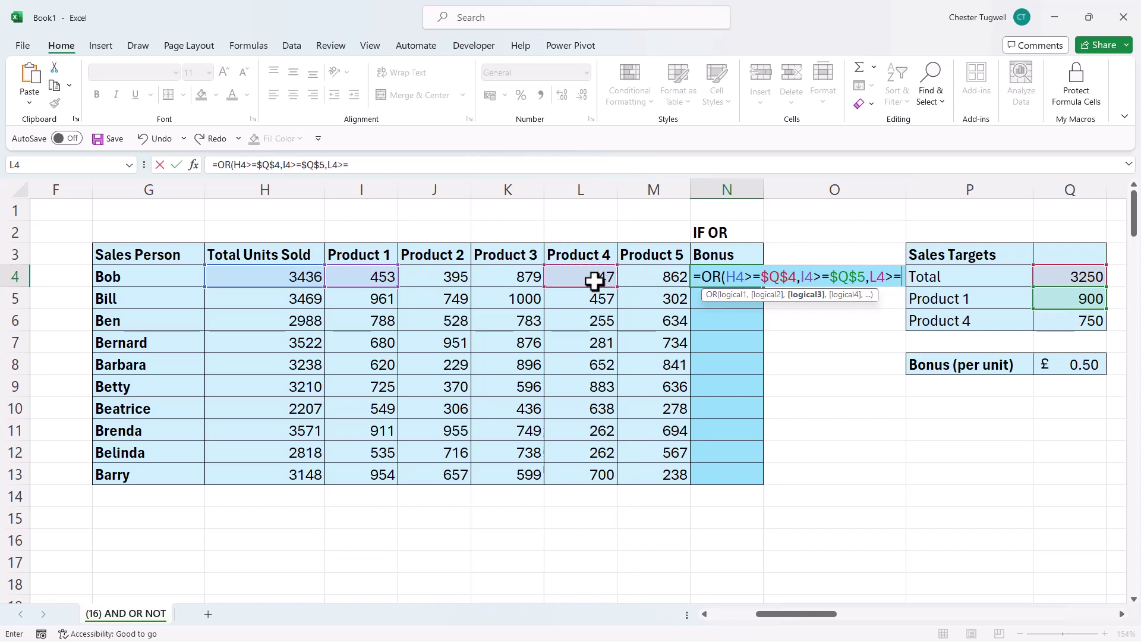
{"action": "type", "text": ">="}
{"action": "left_click", "coordinate": [1070, 319]}
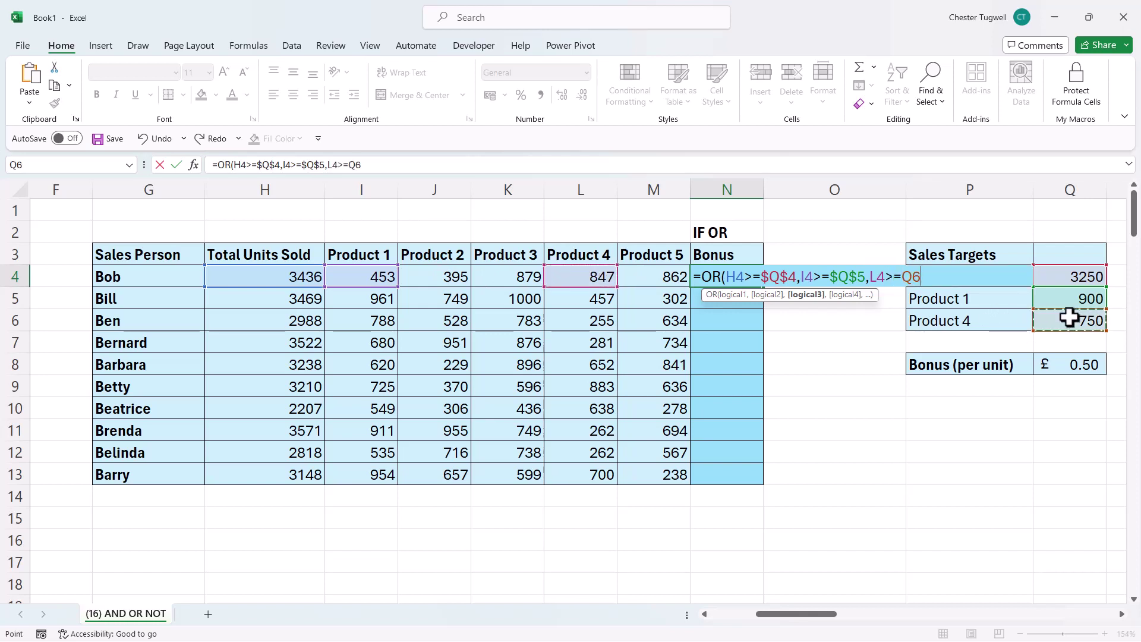
{"action": "key", "text": "F4"}
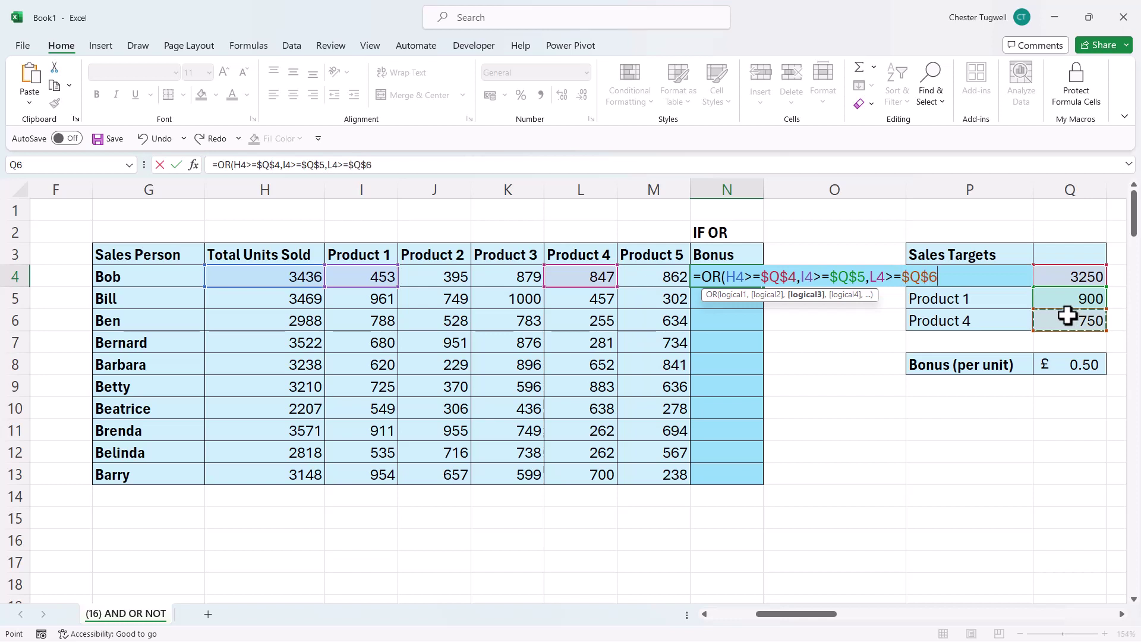
{"action": "type", "text": ")"}
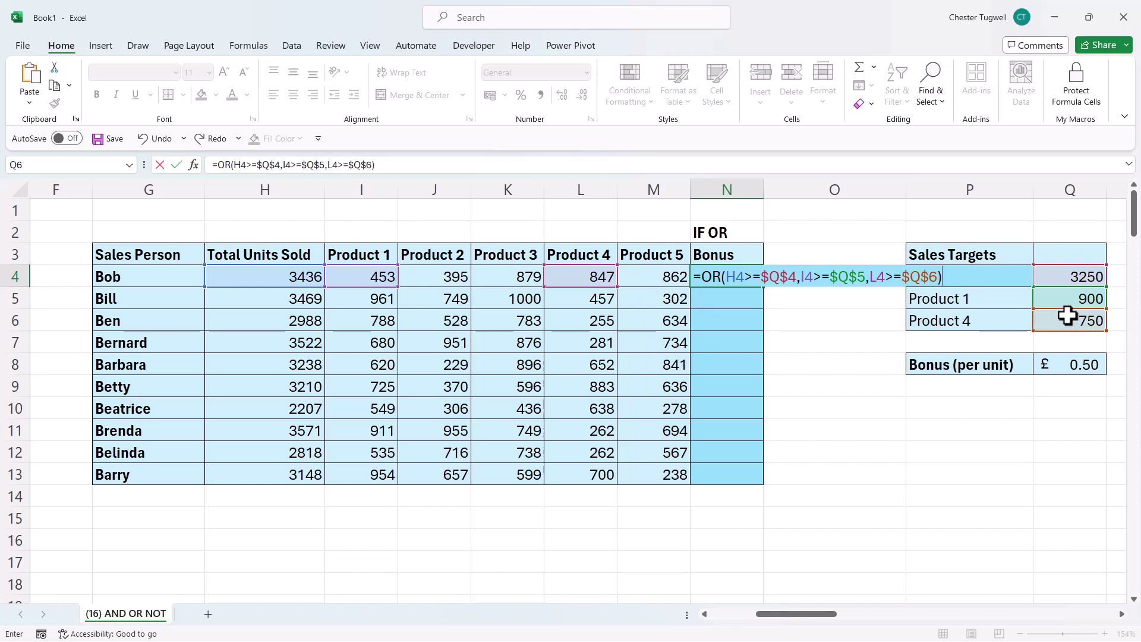
{"action": "key", "text": "Return"}
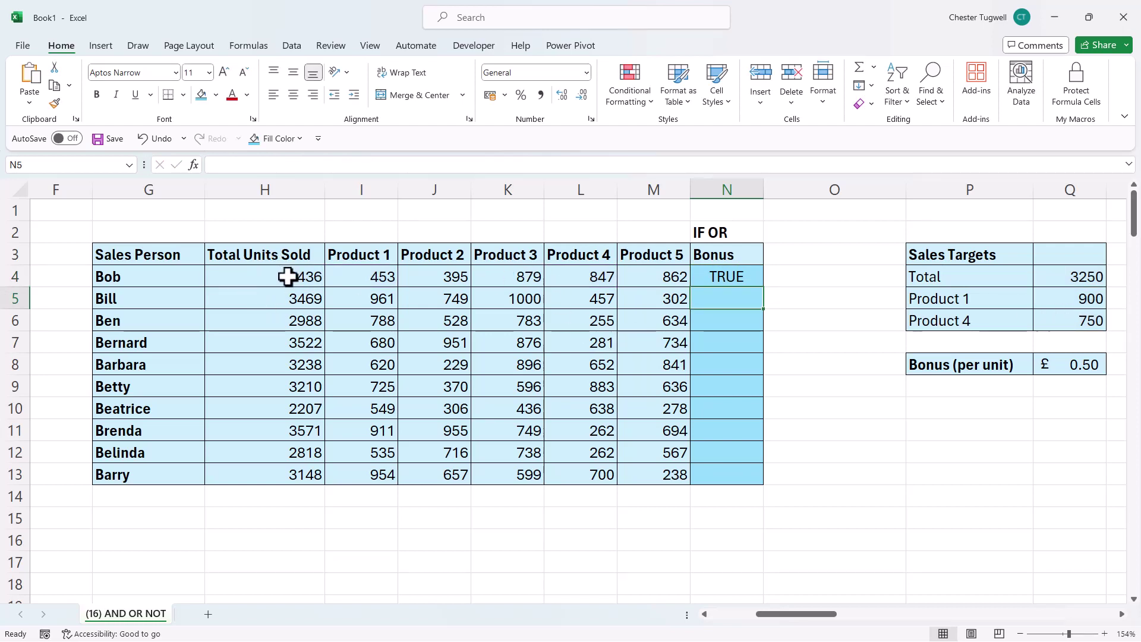
- Check Bob's unit figures and copy N4's OR formula down to N13
{"action": "left_click", "coordinate": [300, 277]}
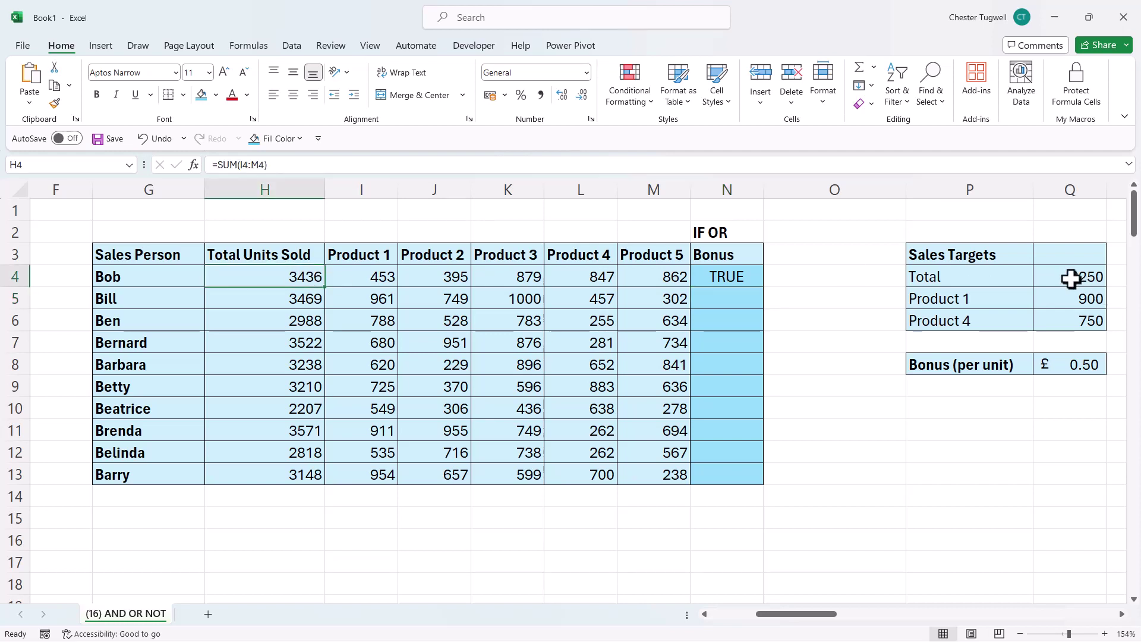
{"action": "left_click", "coordinate": [356, 279]}
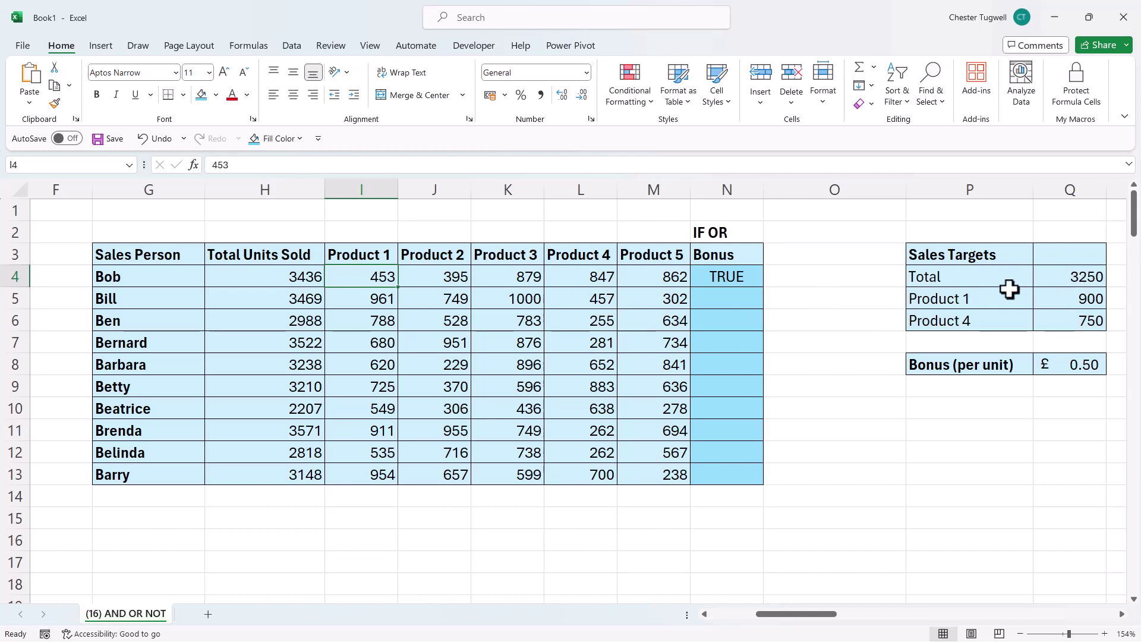
{"action": "left_click", "coordinate": [705, 275]}
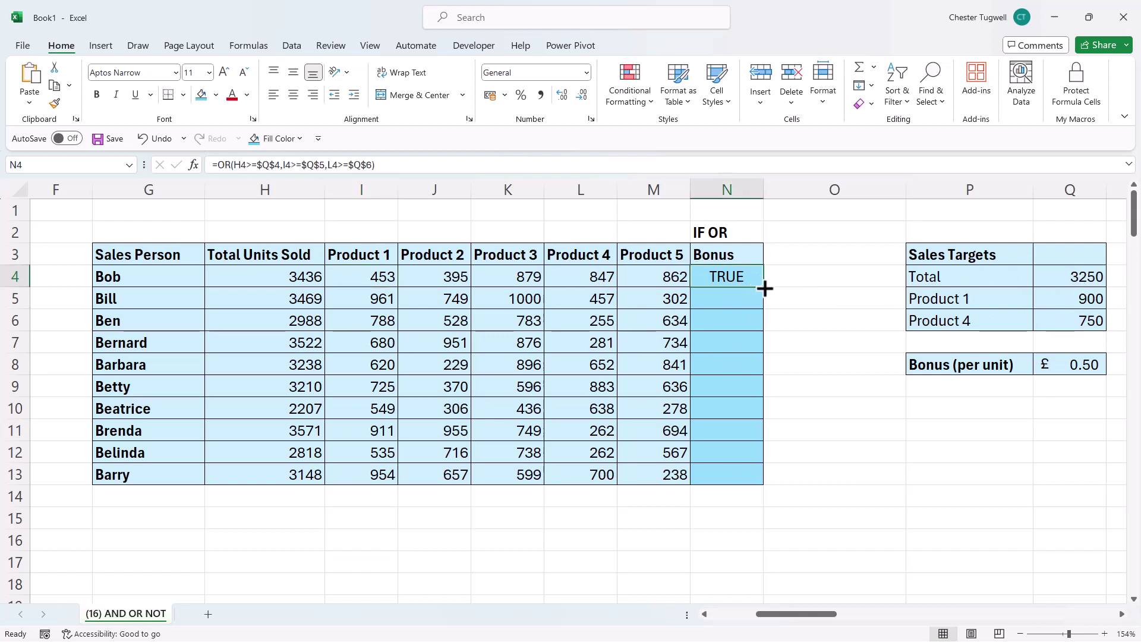
{"action": "double_click", "coordinate": [764, 287]}
- Verify Ben's FALSE: totals 2988, Product 1 788, Product 4 255 against target 750
{"action": "left_click", "coordinate": [750, 321]}
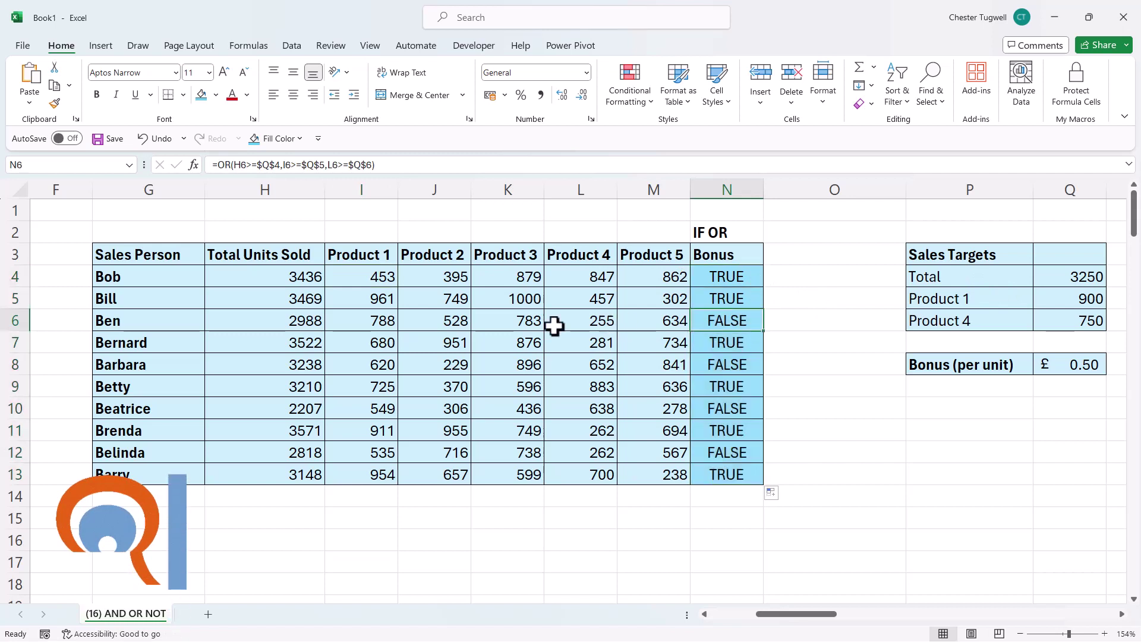
{"action": "left_click", "coordinate": [300, 323]}
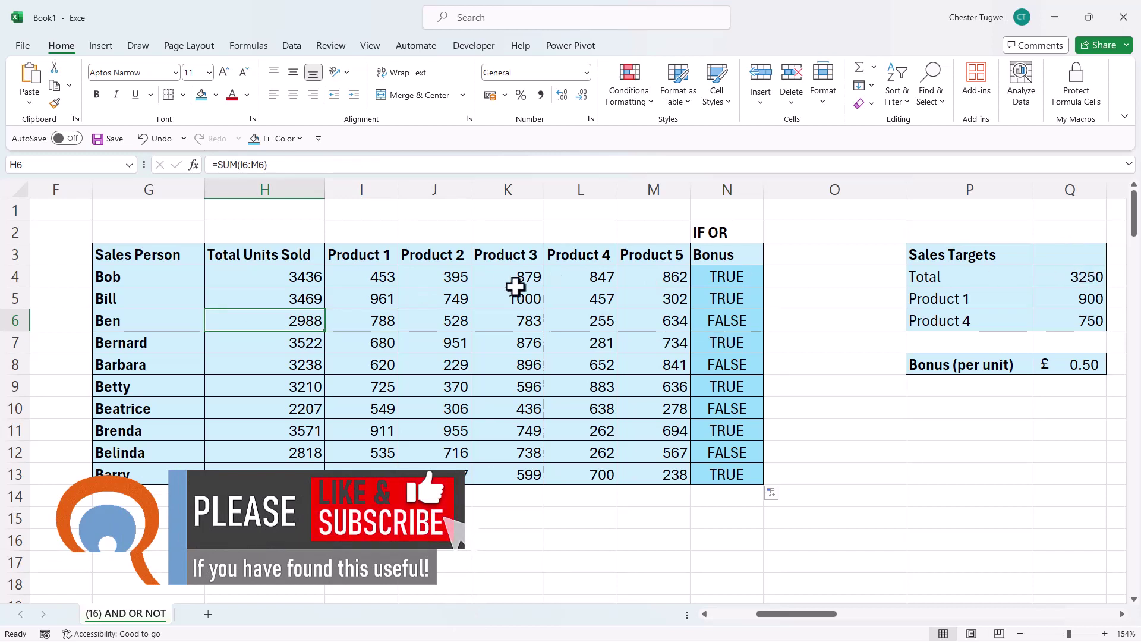
{"action": "left_click", "coordinate": [381, 322]}
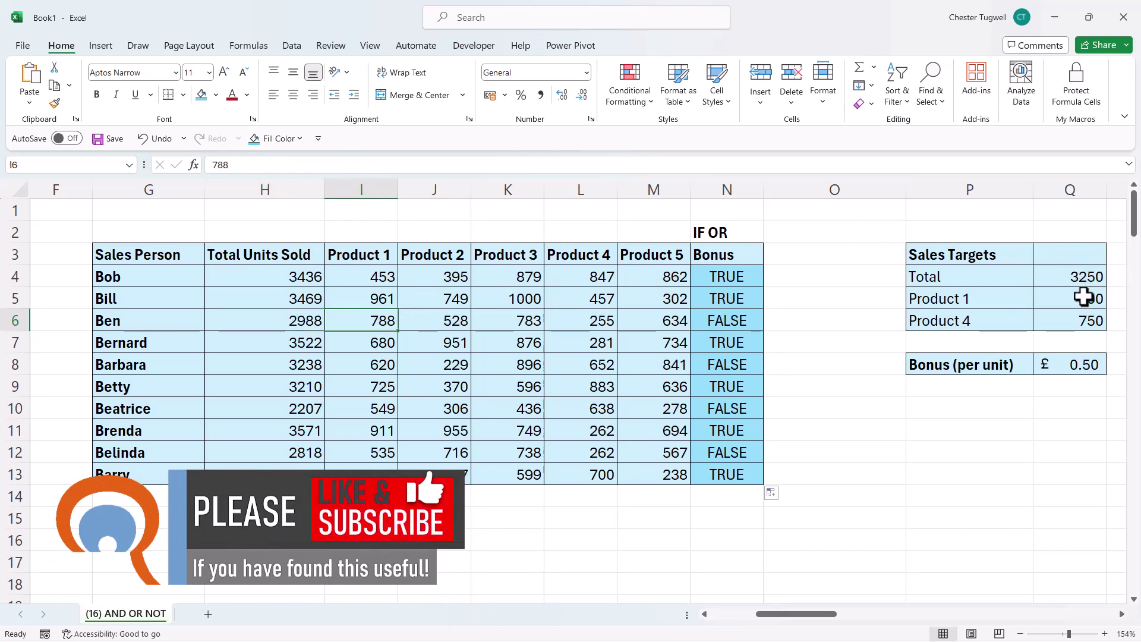
{"action": "left_click", "coordinate": [610, 319]}
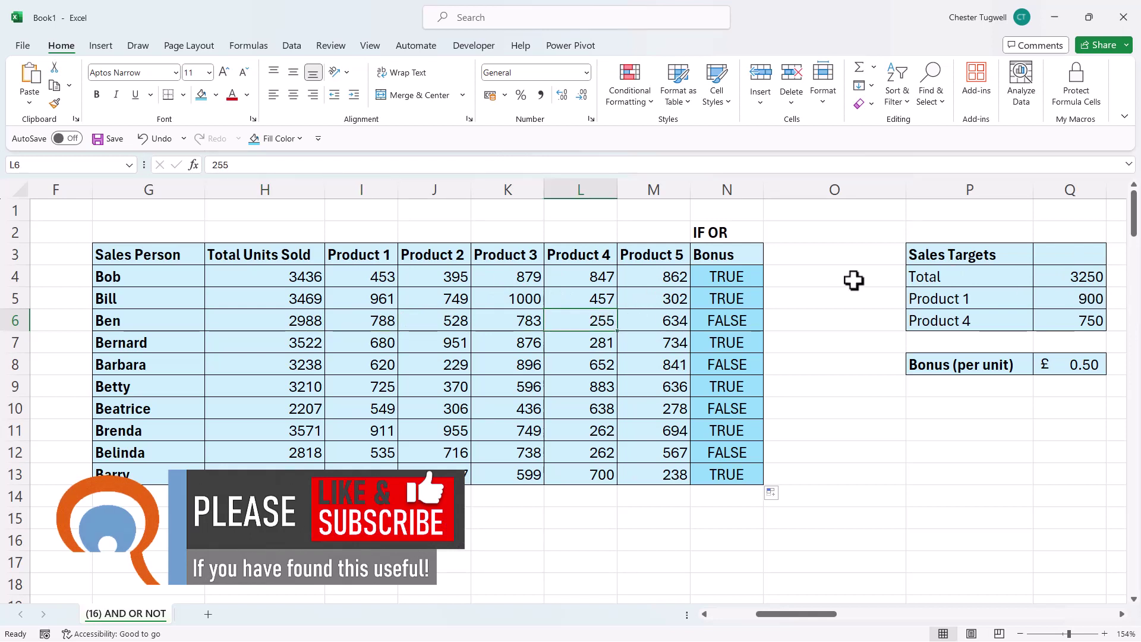
{"action": "left_click", "coordinate": [1077, 320]}
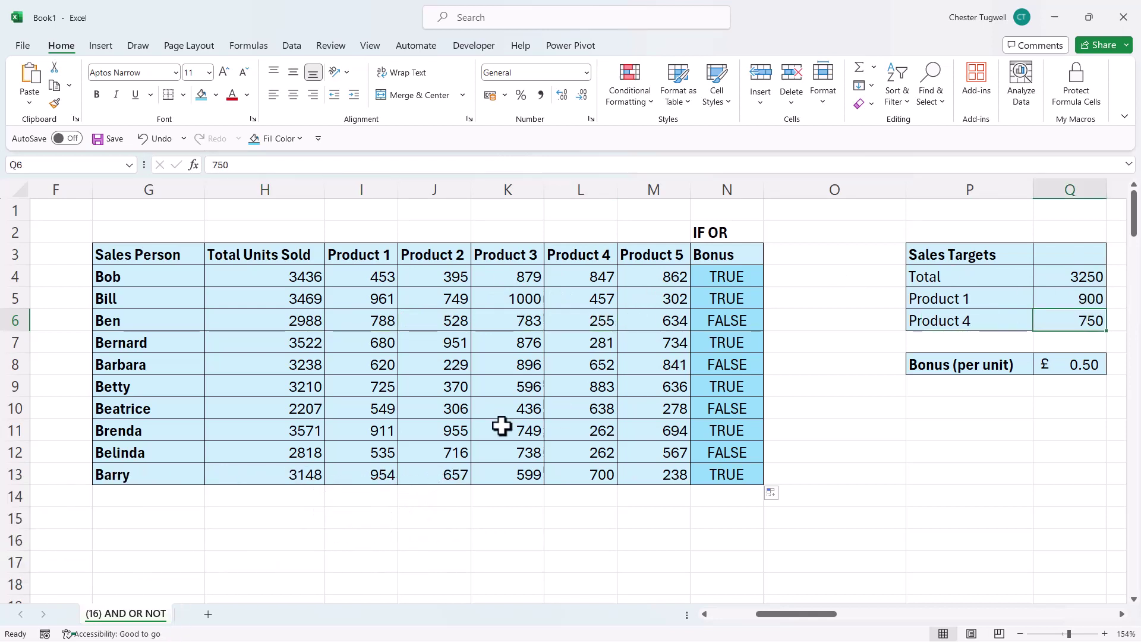
{"action": "double_click", "coordinate": [722, 275]}
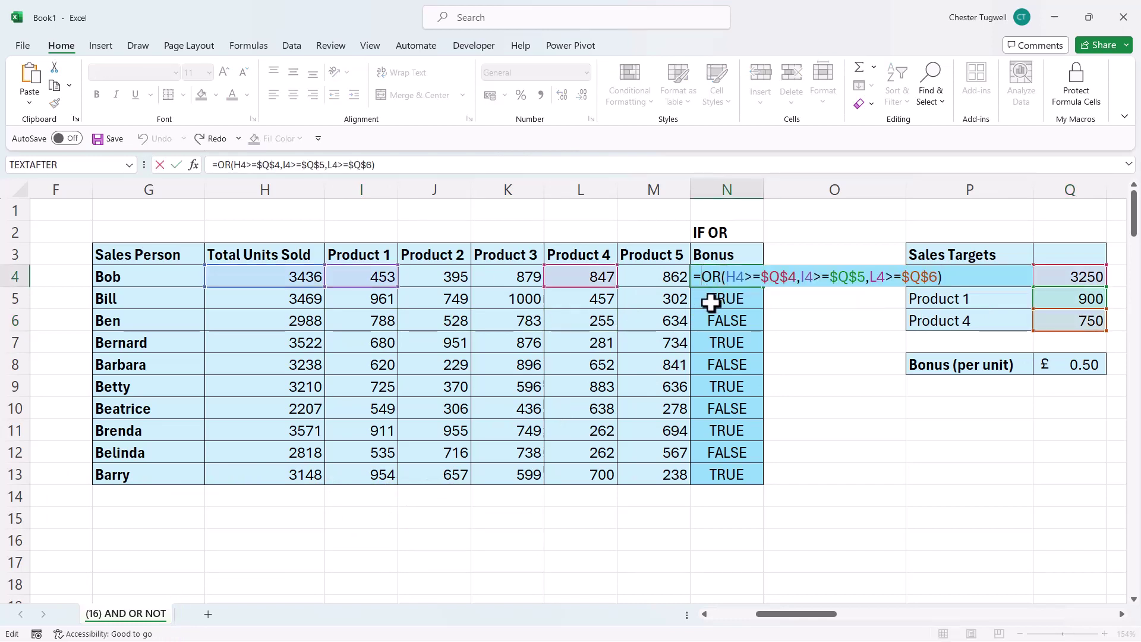
{"action": "type", "text": "IF("}
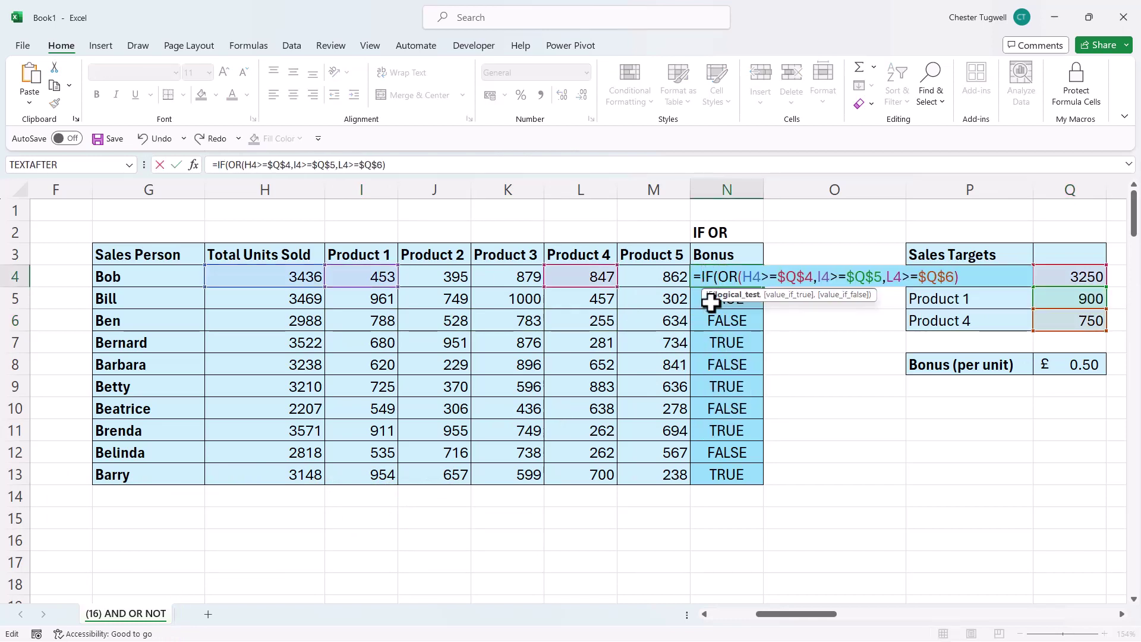
{"action": "left_click_drag", "start_coordinate": [718, 276], "coordinate": [958, 276]}
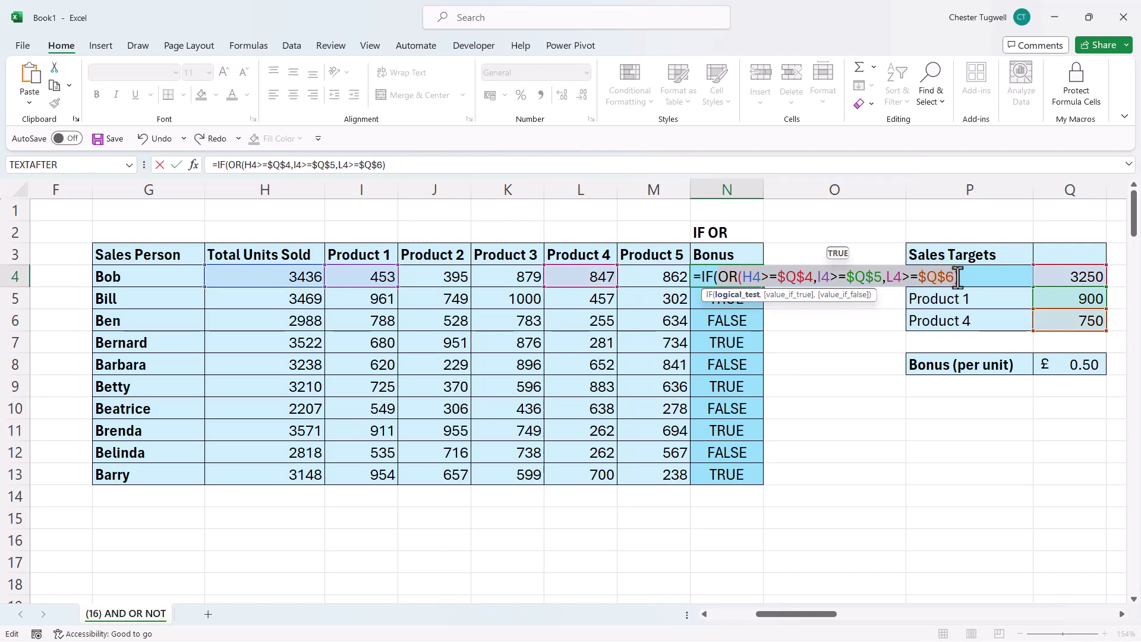
{"action": "type", "text": ","}
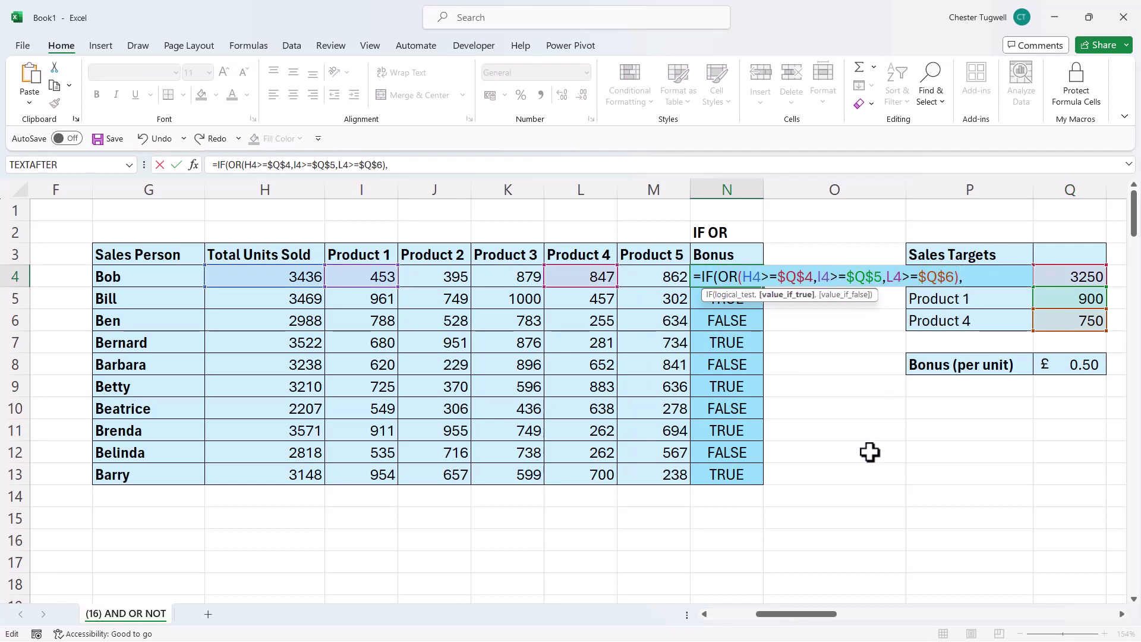
{"action": "left_click", "coordinate": [268, 275]}
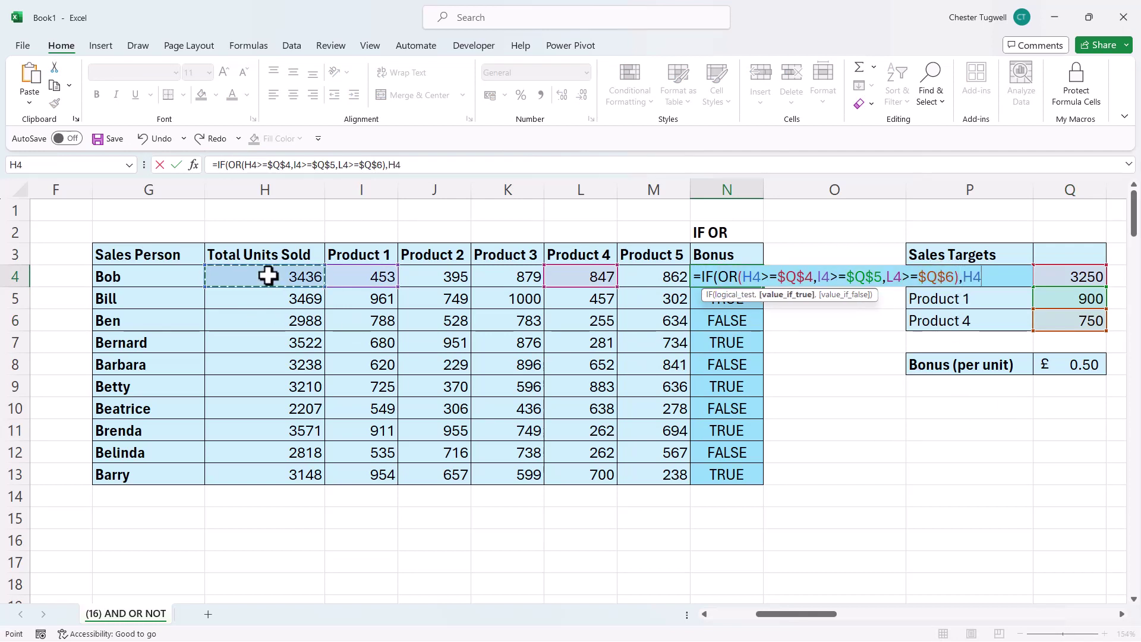
{"action": "type", "text": "*"}
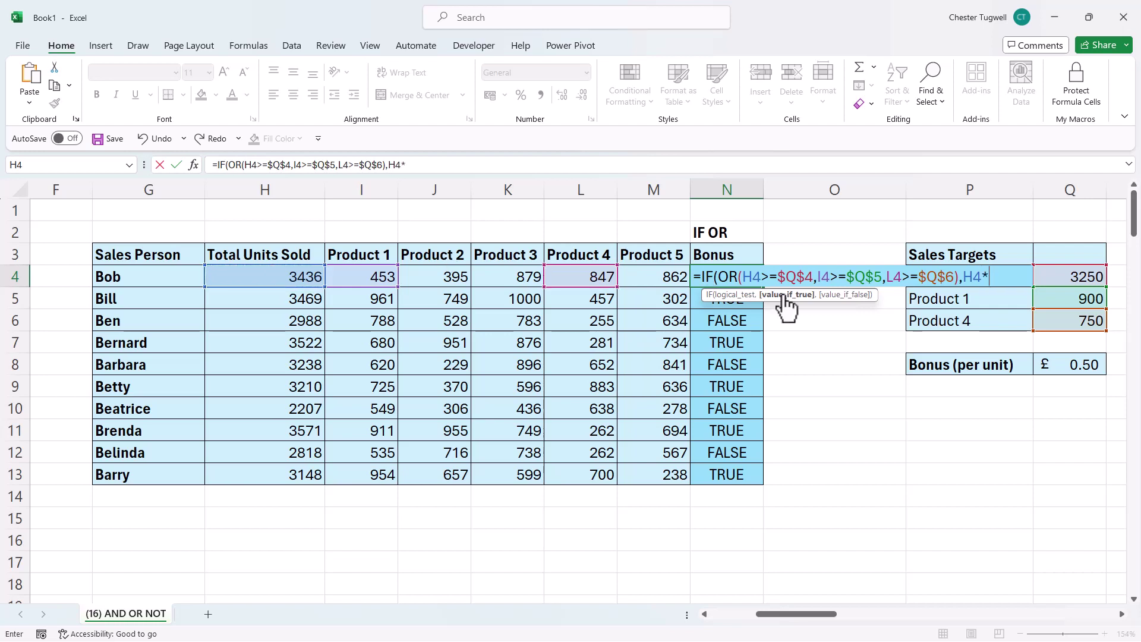
{"action": "left_click", "coordinate": [1095, 369]}
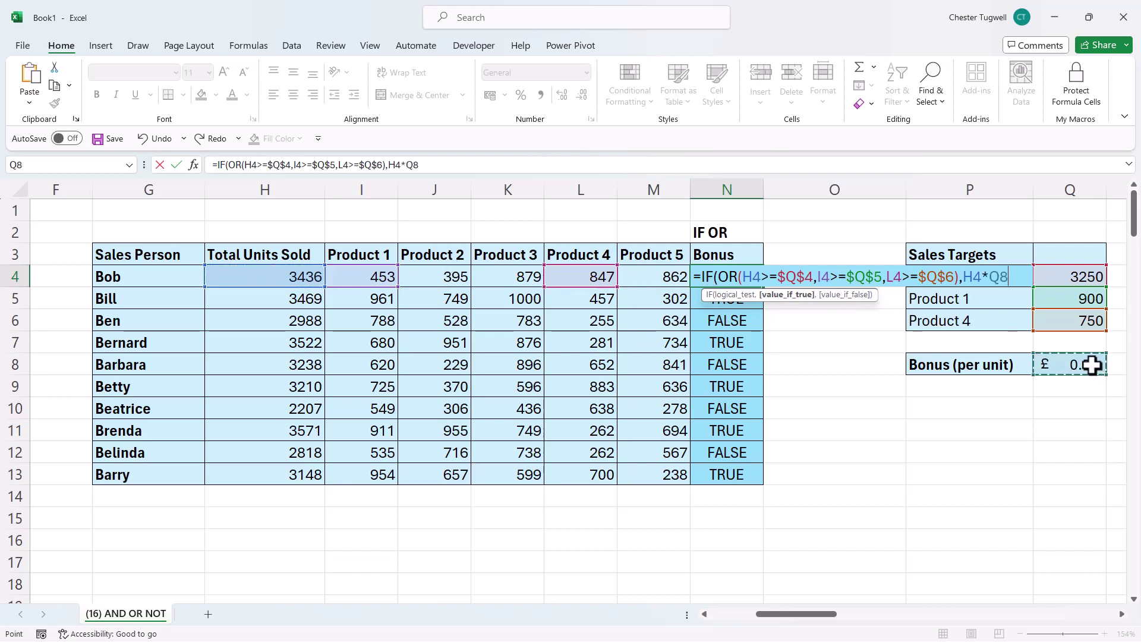
{"action": "key", "text": "F4"}
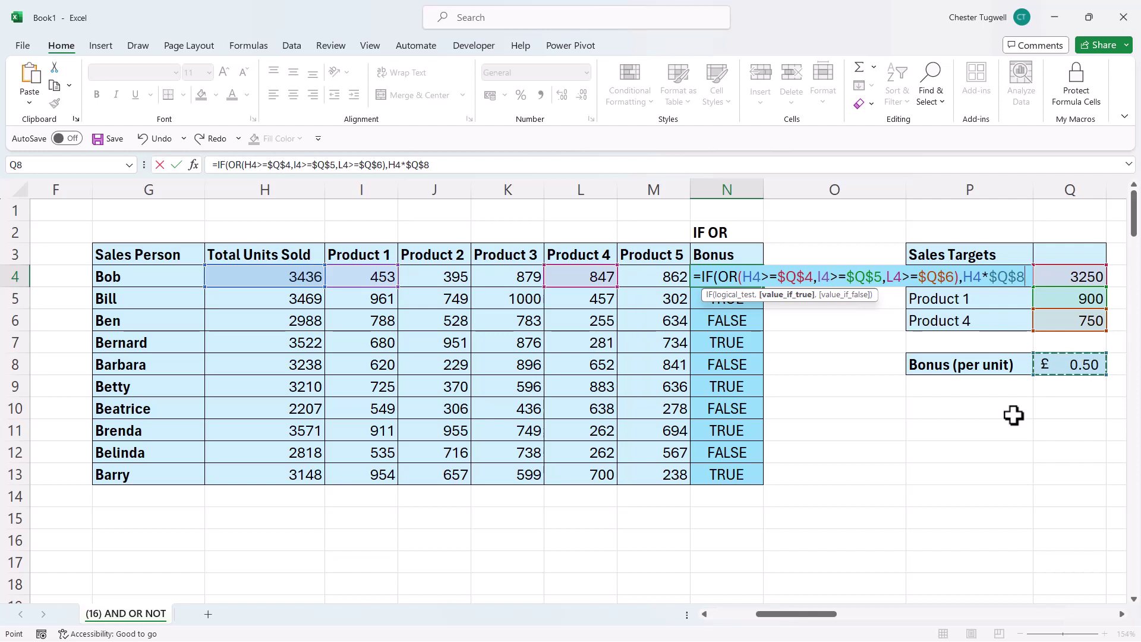
{"action": "type", "text": ","}
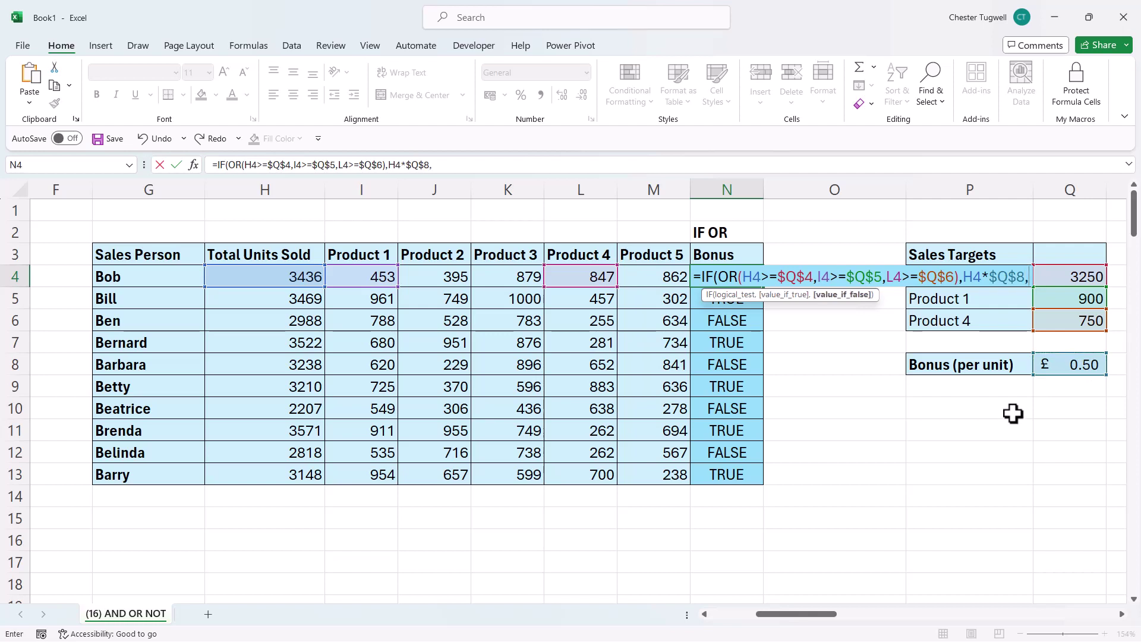
{"action": "type", "text": "0)"}
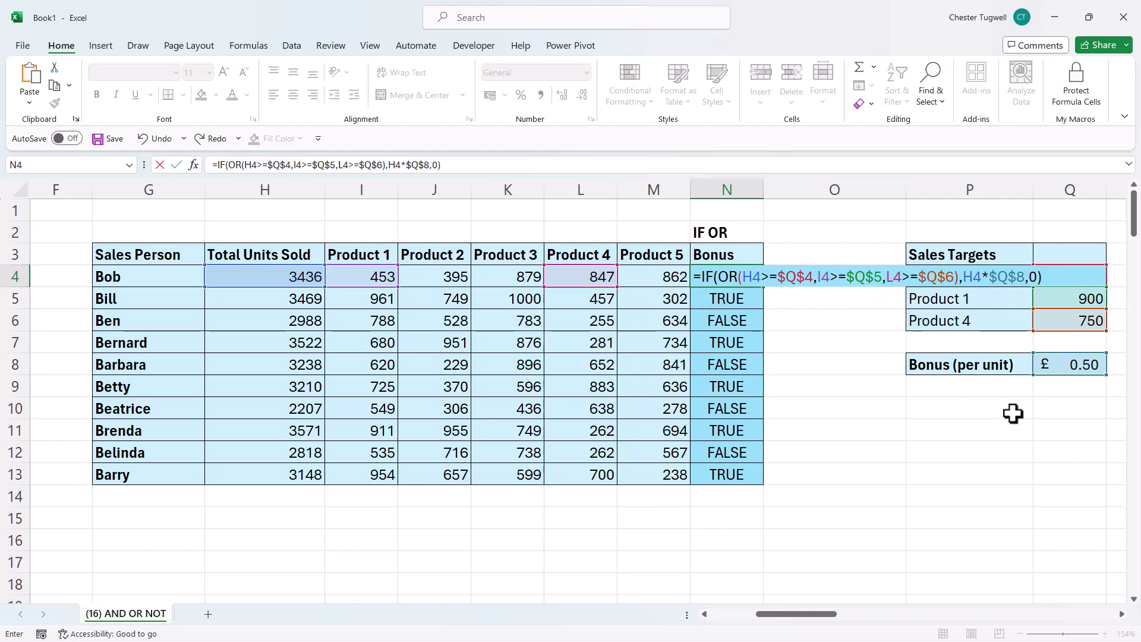
{"action": "key", "text": "Return"}
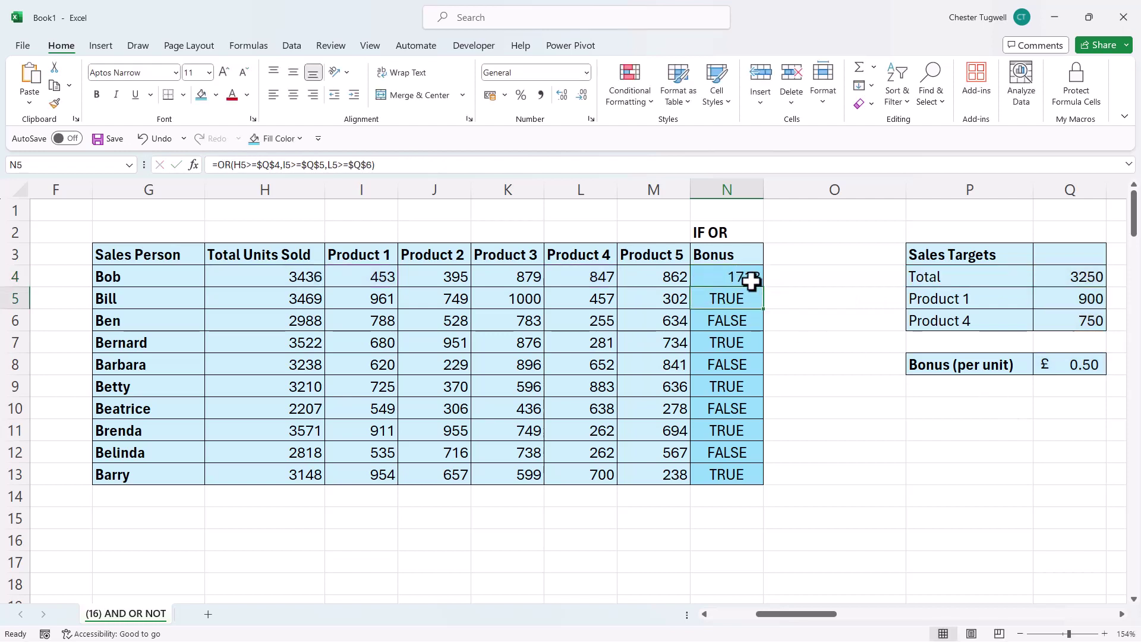
{"action": "left_click", "coordinate": [759, 285]}
{"action": "double_click", "coordinate": [764, 287]}
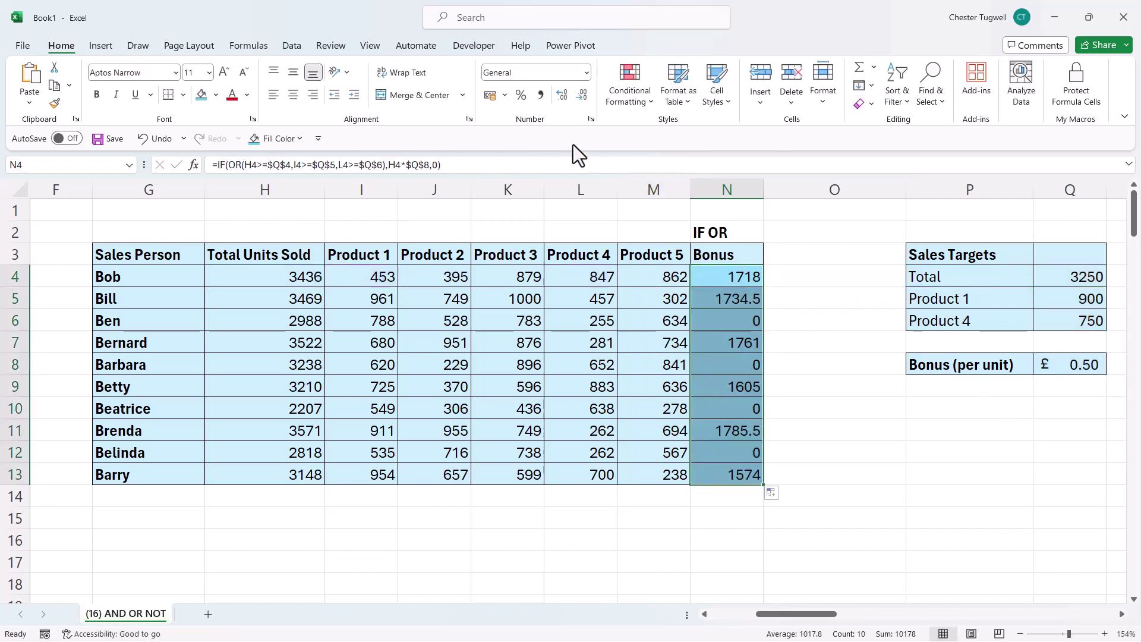
{"action": "left_click", "coordinate": [505, 96]}
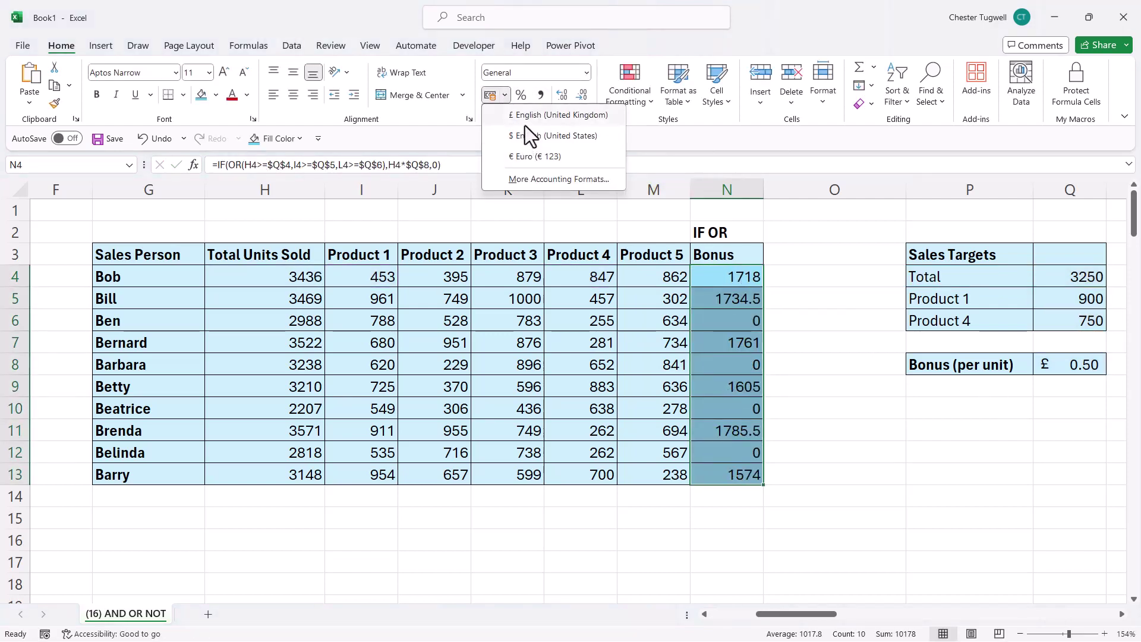
{"action": "left_click", "coordinate": [526, 120]}
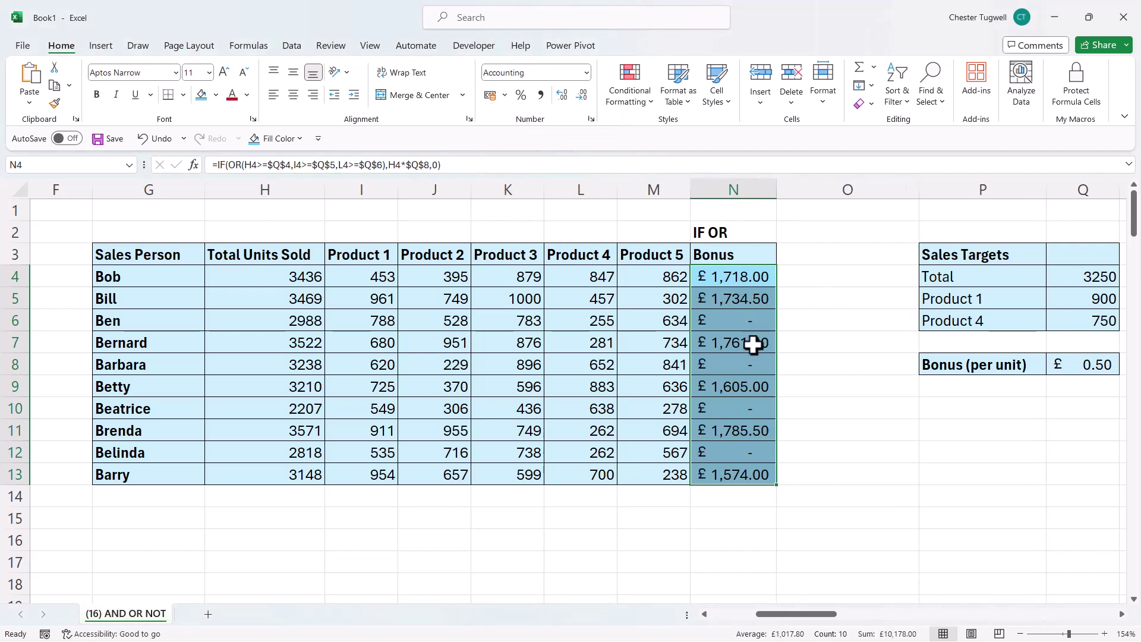
{"action": "left_click", "coordinate": [844, 369]}
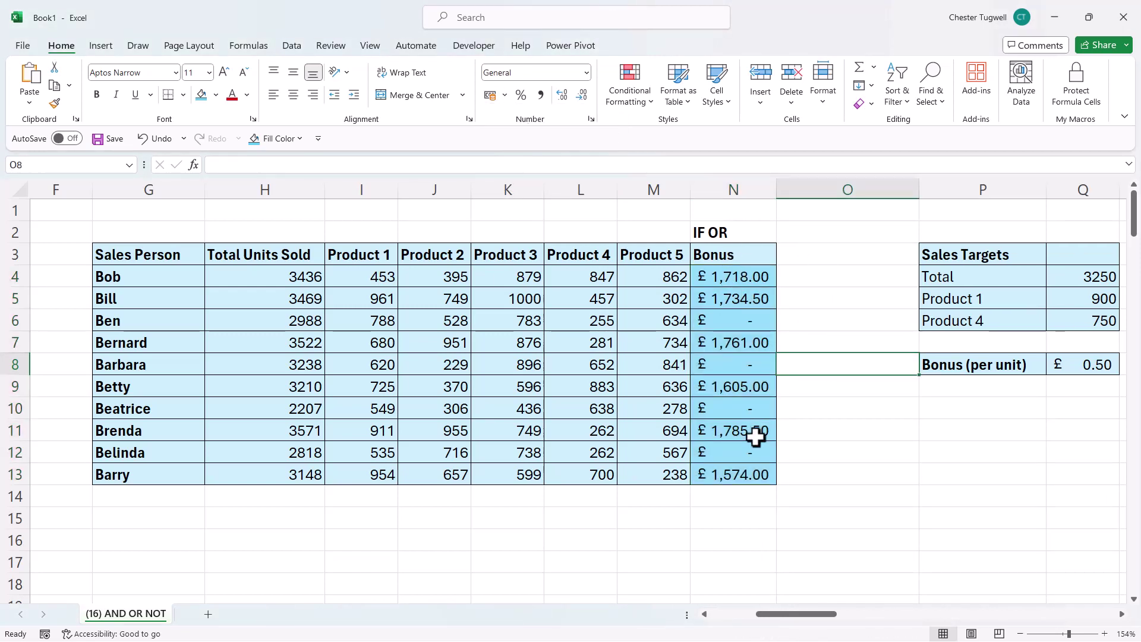
{"action": "left_click_drag", "start_coordinate": [828, 622], "coordinate": [914, 624]}
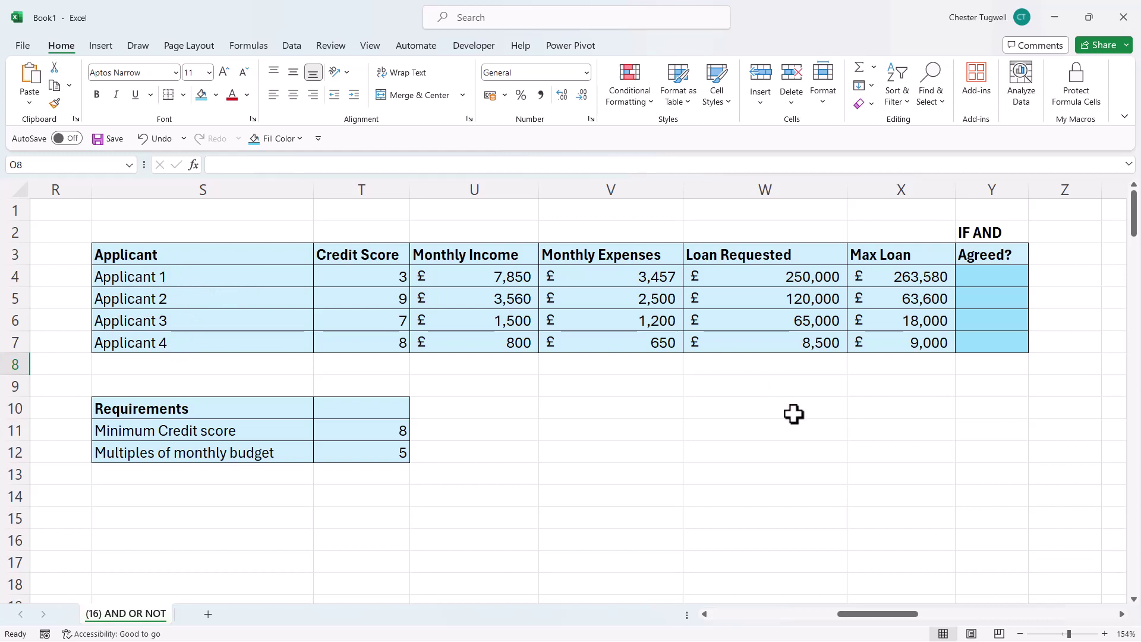
- Start Y4's formula with =AND(T4>=$T$11, testing credit score against the minimum
{"action": "left_click", "coordinate": [379, 432]}
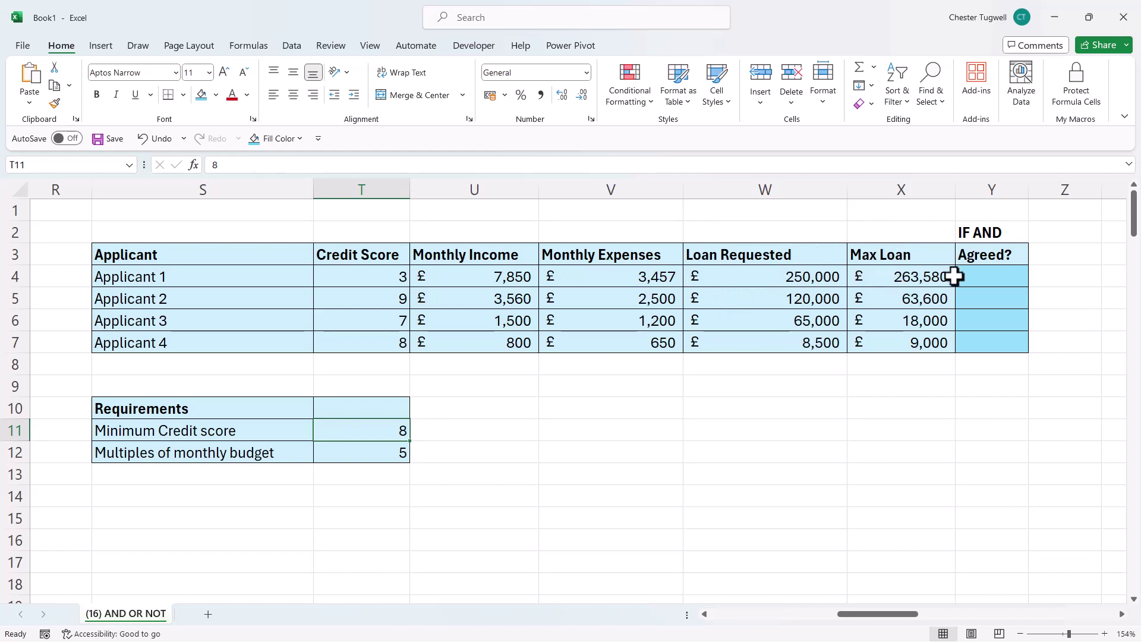
{"action": "left_click", "coordinate": [1001, 281]}
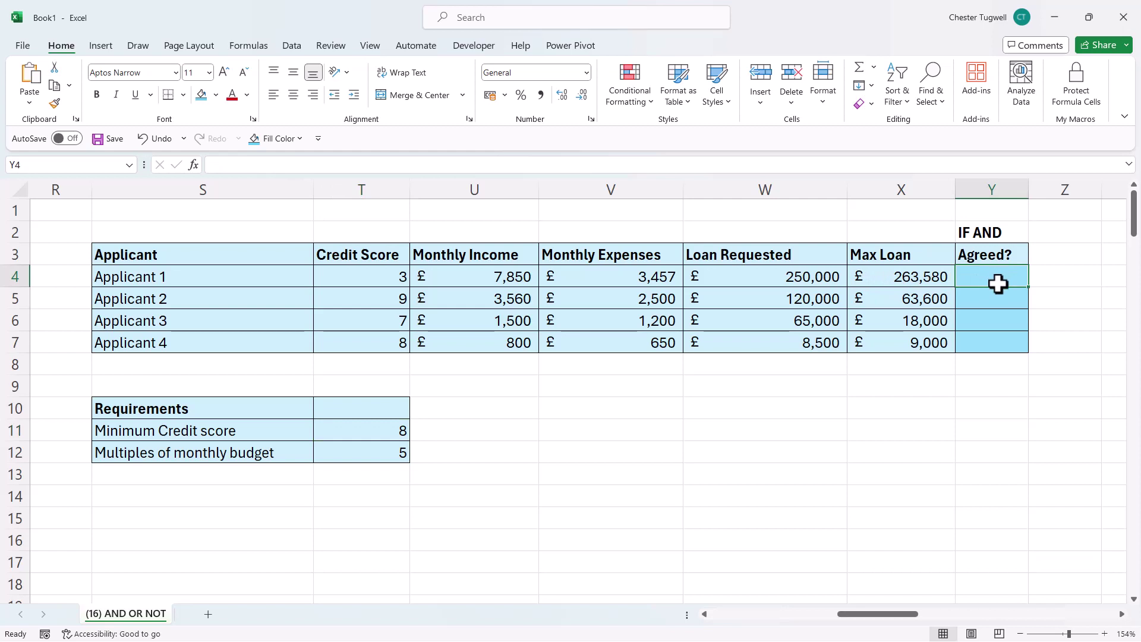
{"action": "type", "text": "=AN"}
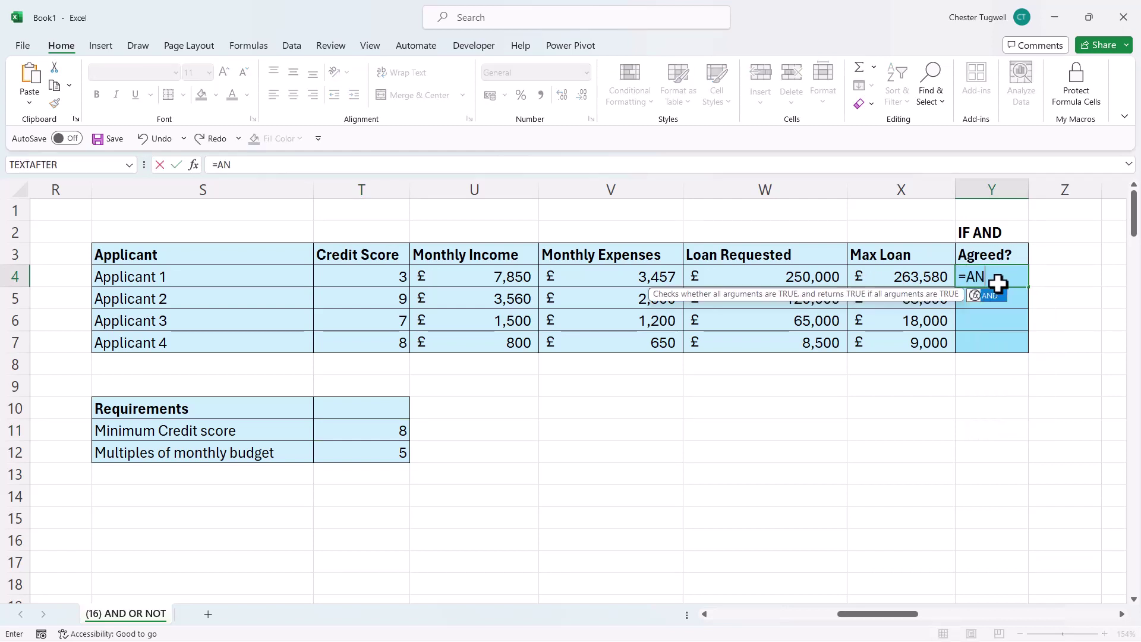
{"action": "type", "text": "D("}
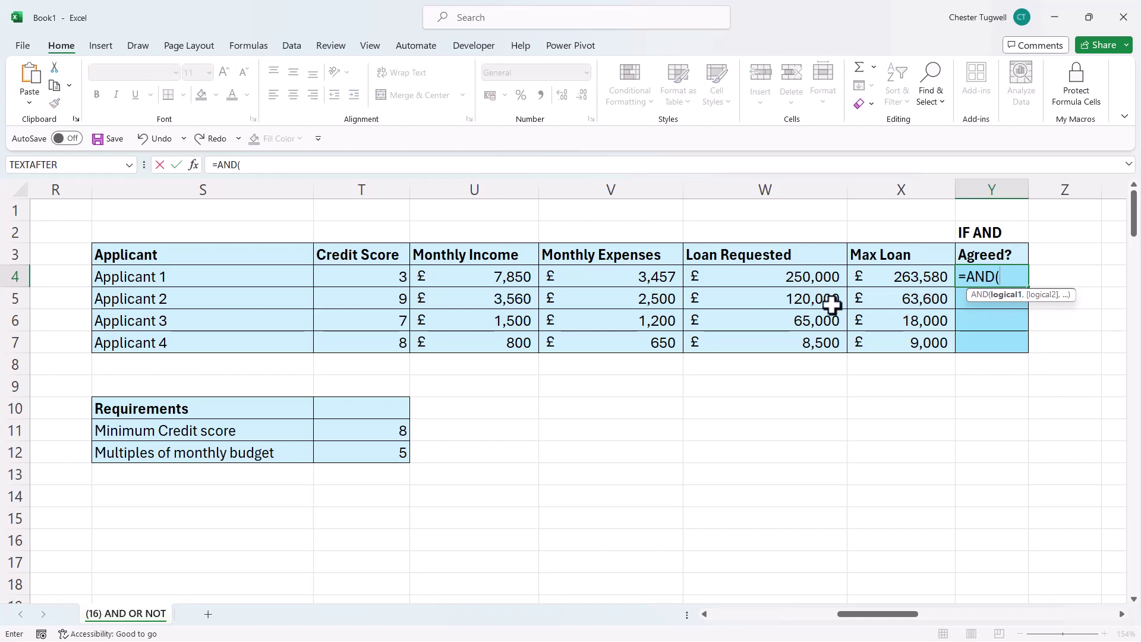
{"action": "left_click", "coordinate": [363, 277]}
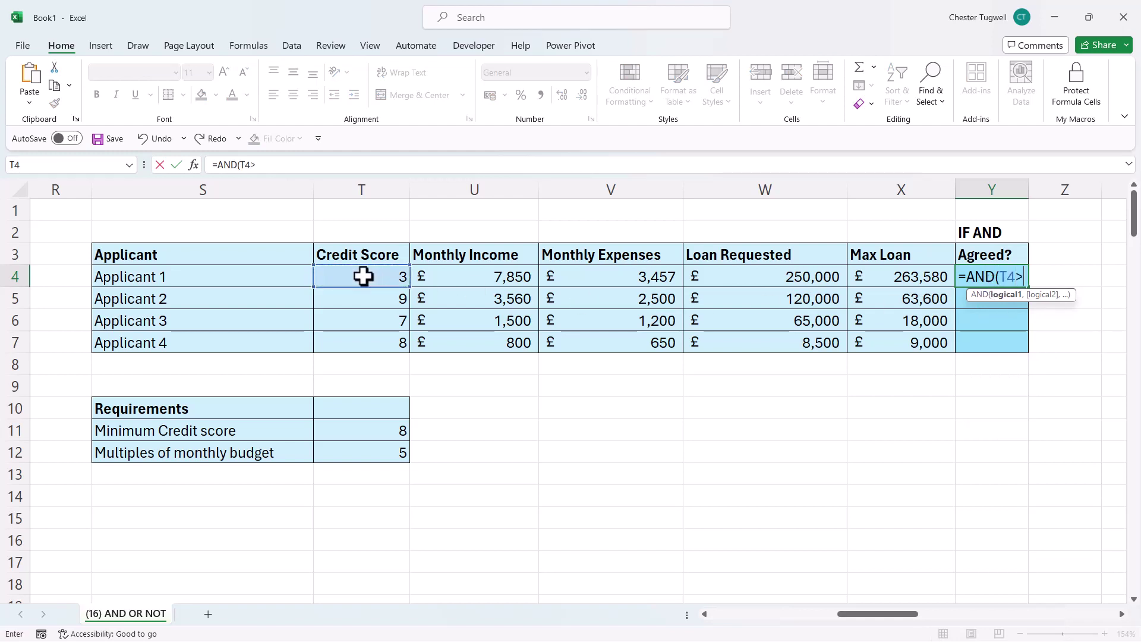
{"action": "type", "text": ">="}
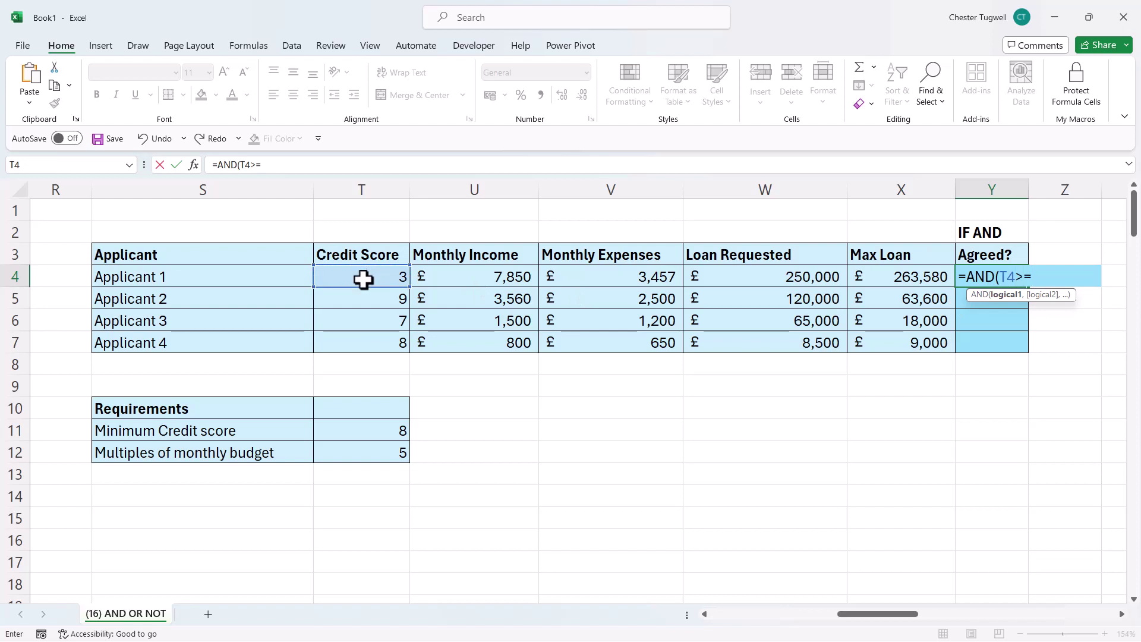
{"action": "left_click", "coordinate": [390, 432]}
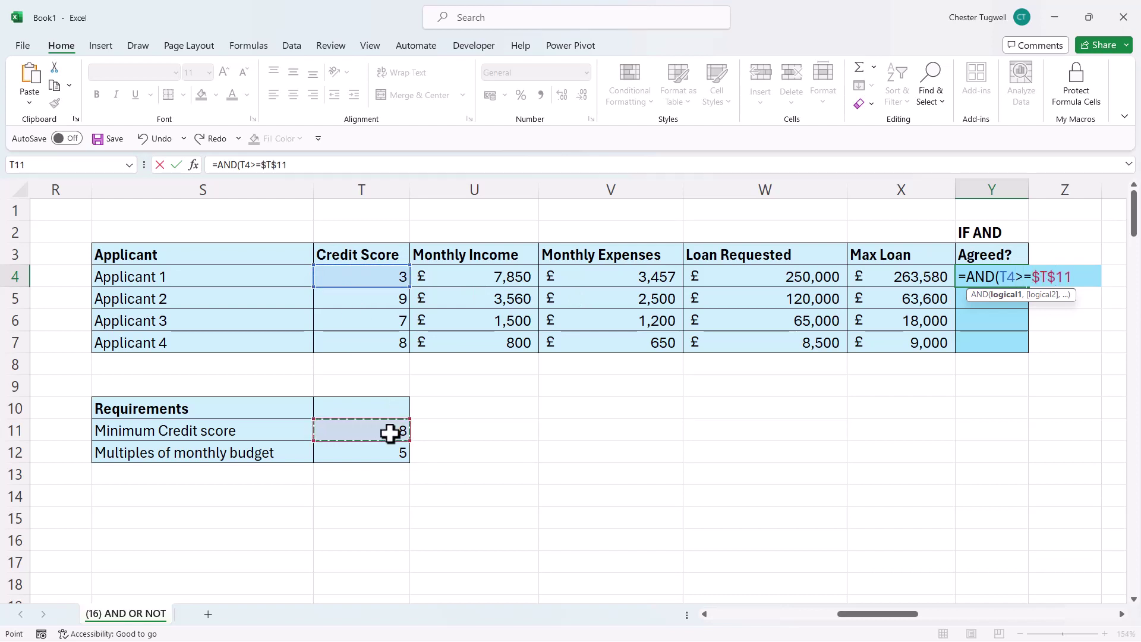
{"action": "type", "text": ","}
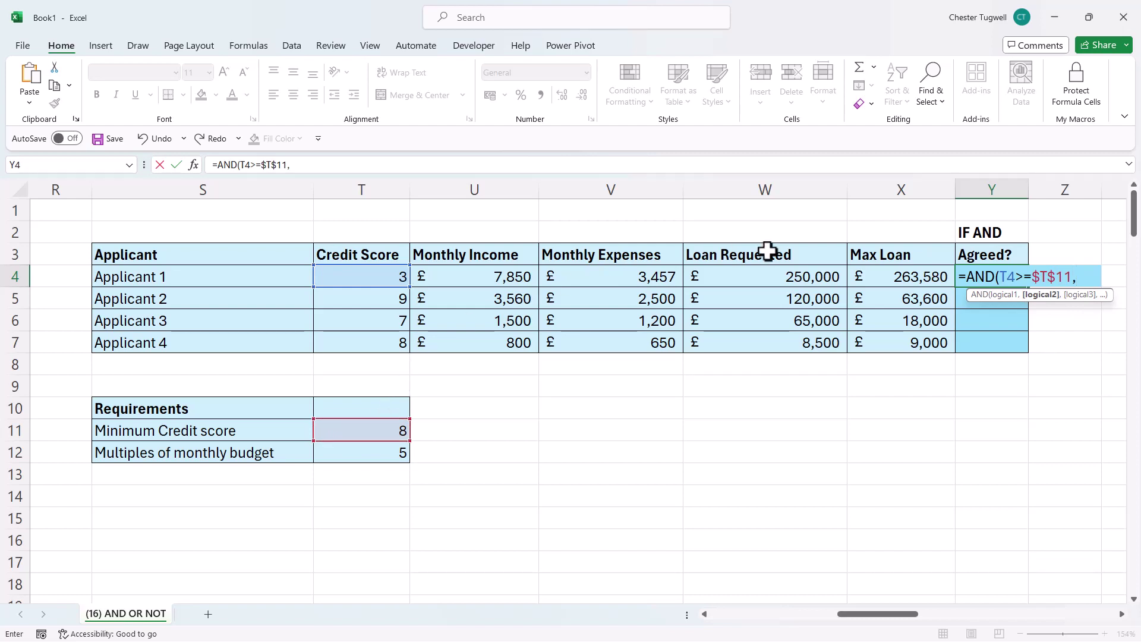
- Add W4<=X4 to finish the AND formula and copy it down to Y7
{"action": "left_click", "coordinate": [771, 281]}
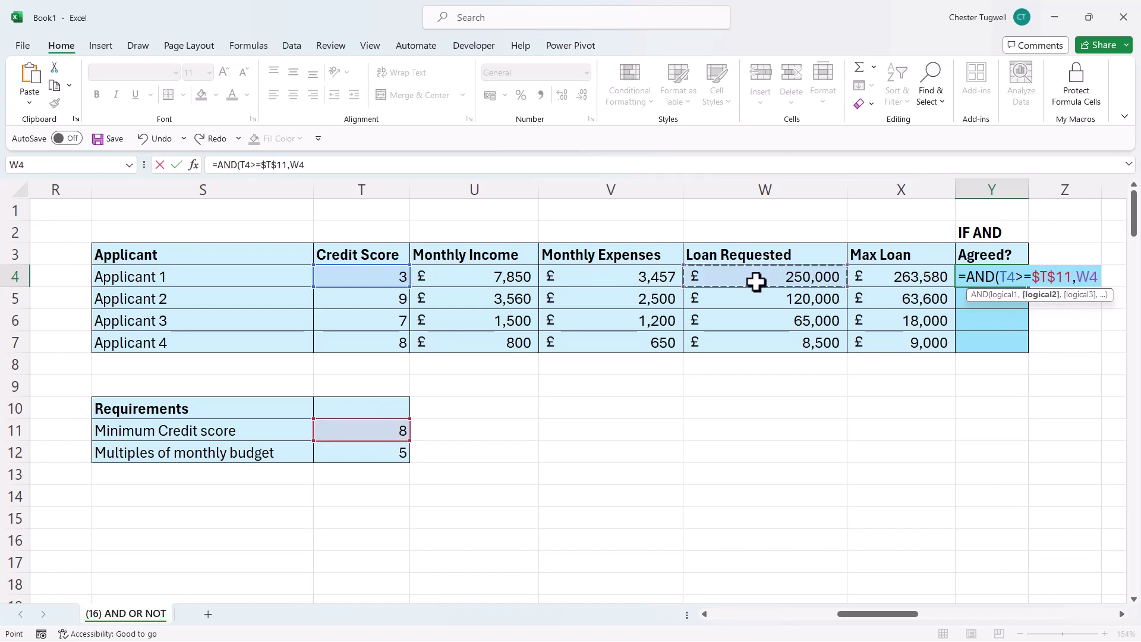
{"action": "type", "text": "<="}
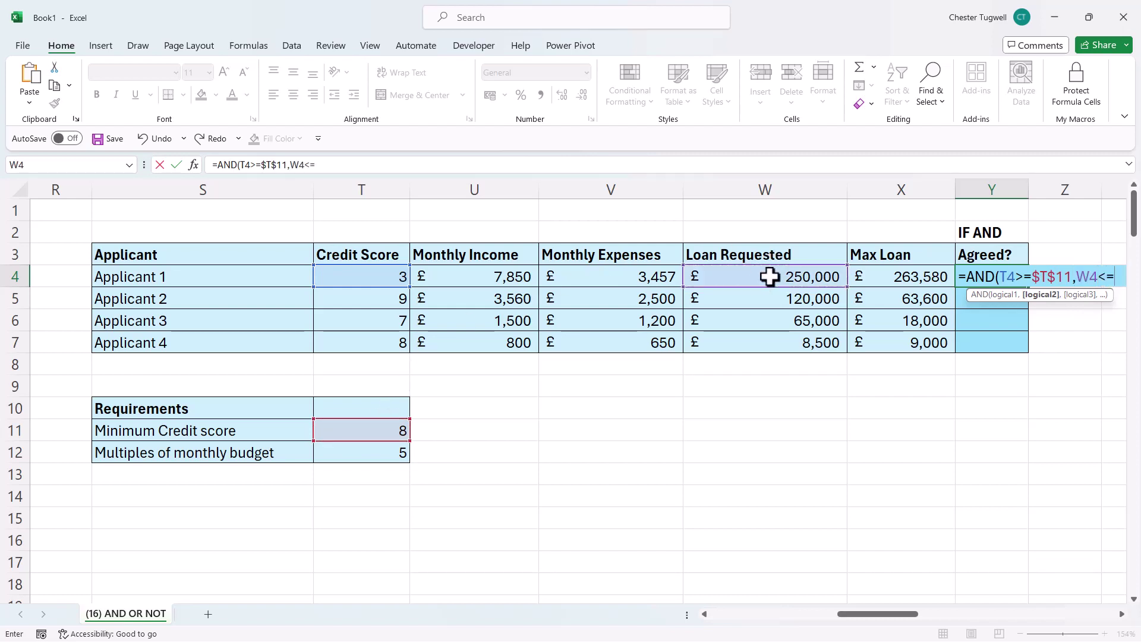
{"action": "left_click", "coordinate": [921, 276]}
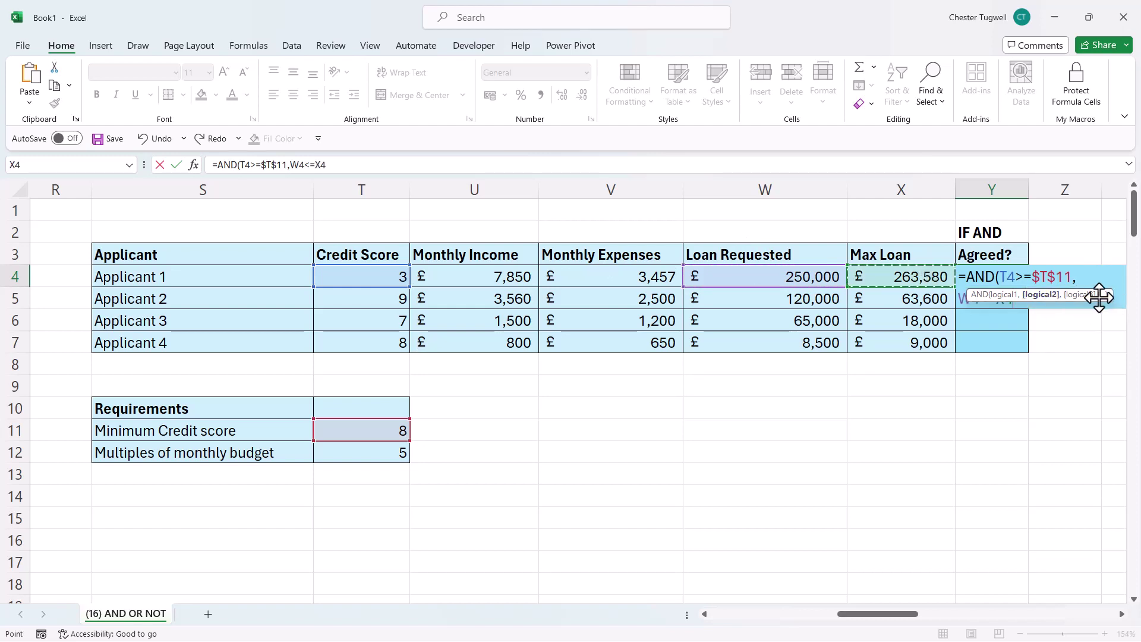
{"action": "type", "text": ")"}
{"action": "key", "text": "Return"}
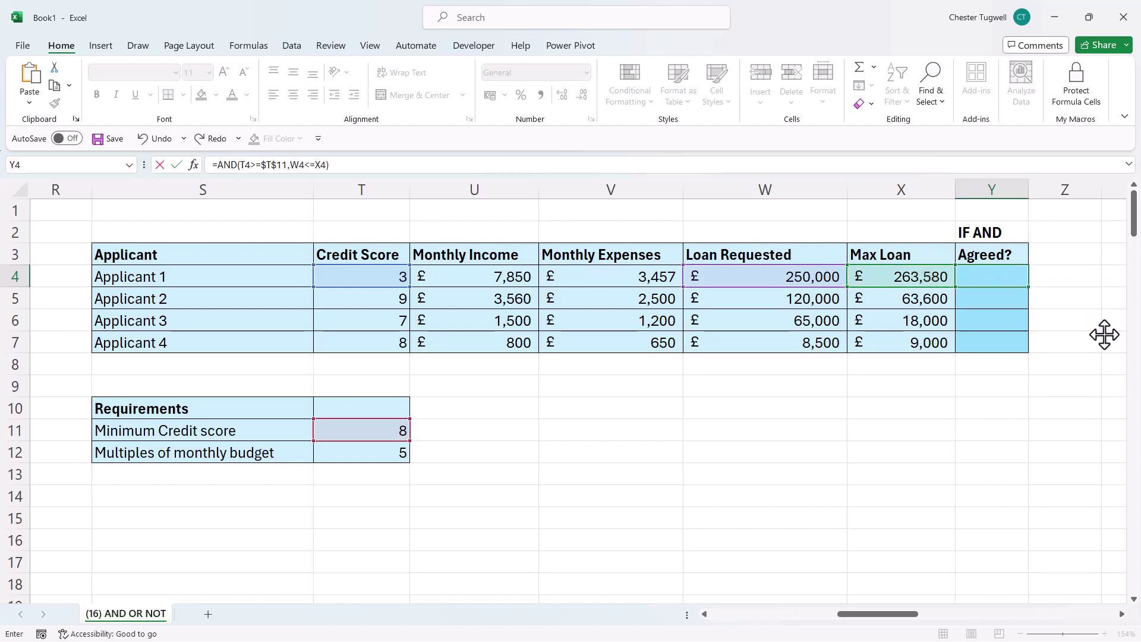
{"action": "left_click", "coordinate": [997, 277]}
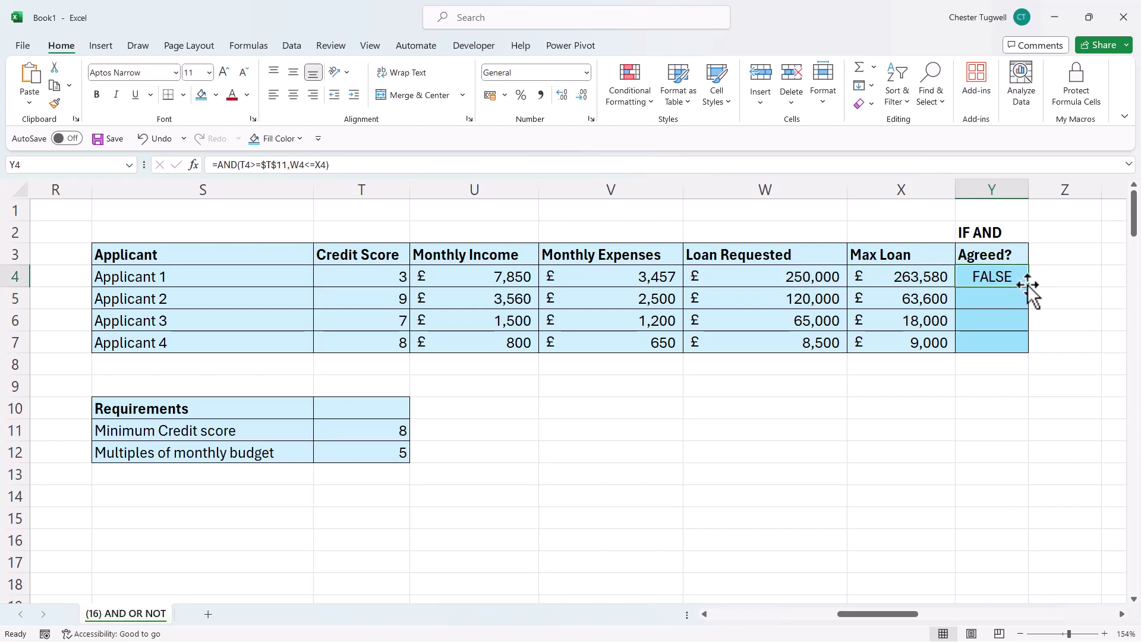
{"action": "double_click", "coordinate": [1029, 291]}
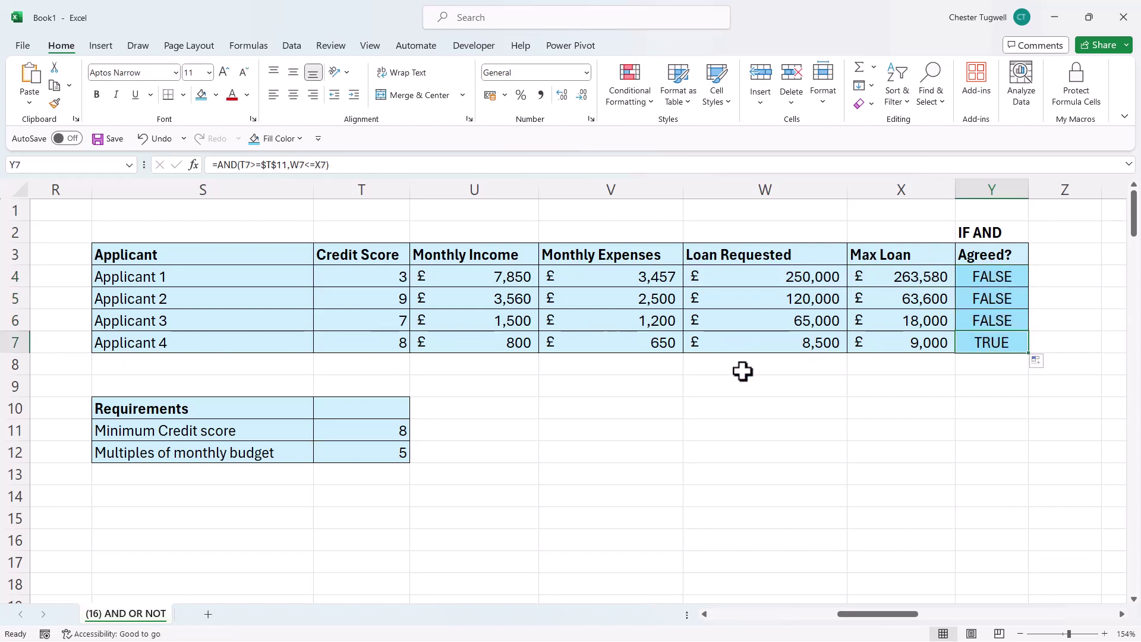
- Wrap Y4's AND in IF returning "Agreed" or blank, fill it to Y7, then scroll to the pay-rise table
{"action": "double_click", "coordinate": [987, 277]}
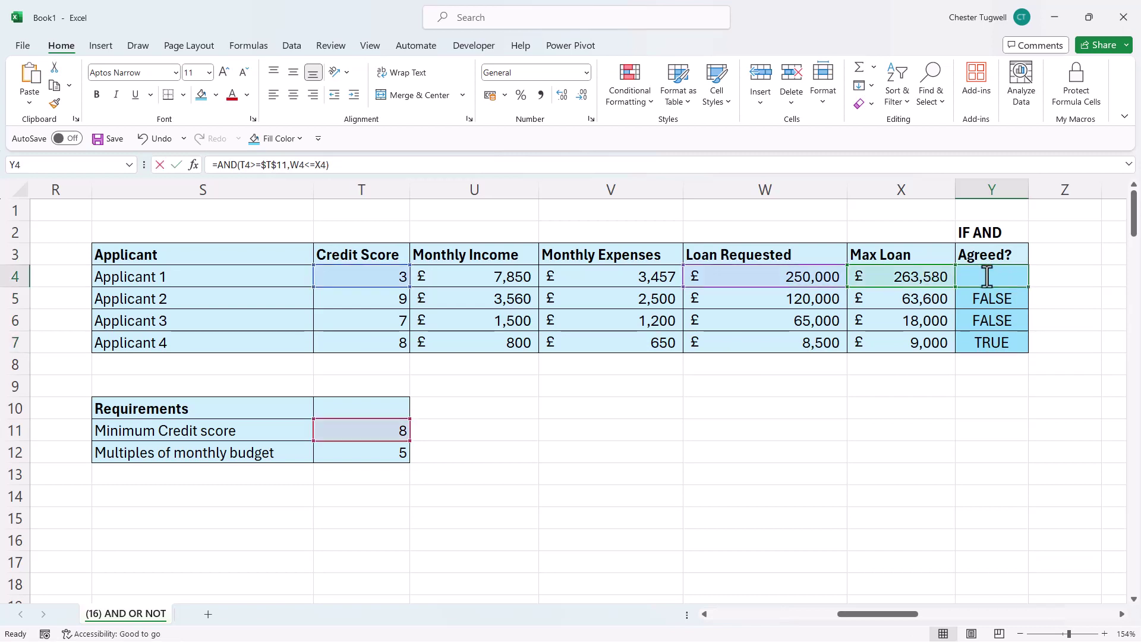
{"action": "type", "text": "IF("}
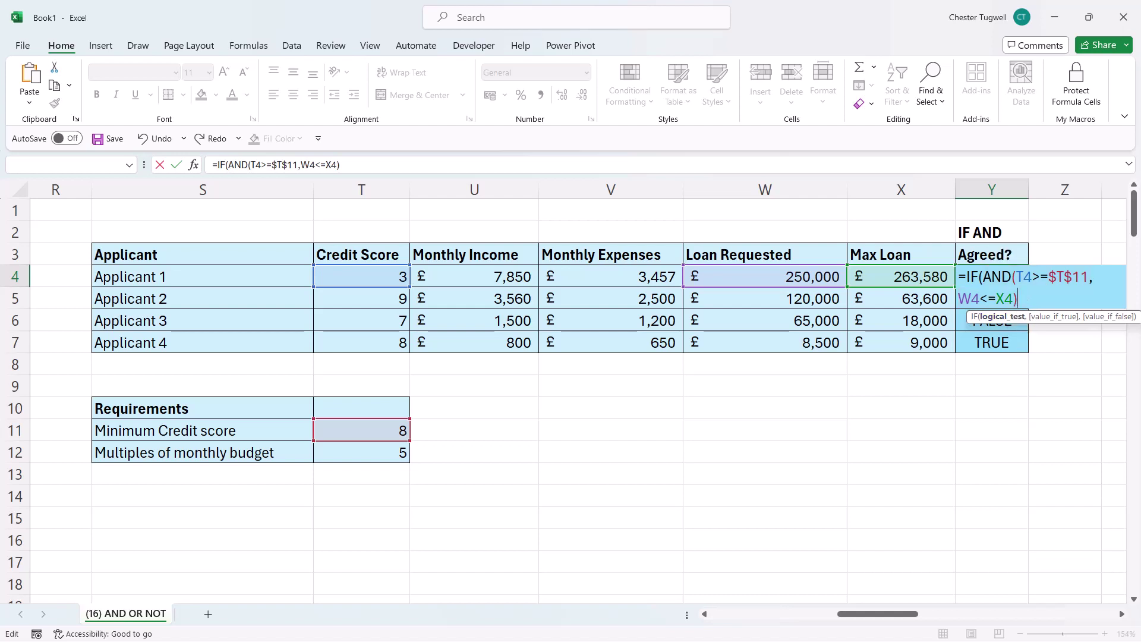
{"action": "type", "text": ",\"Agreed"}
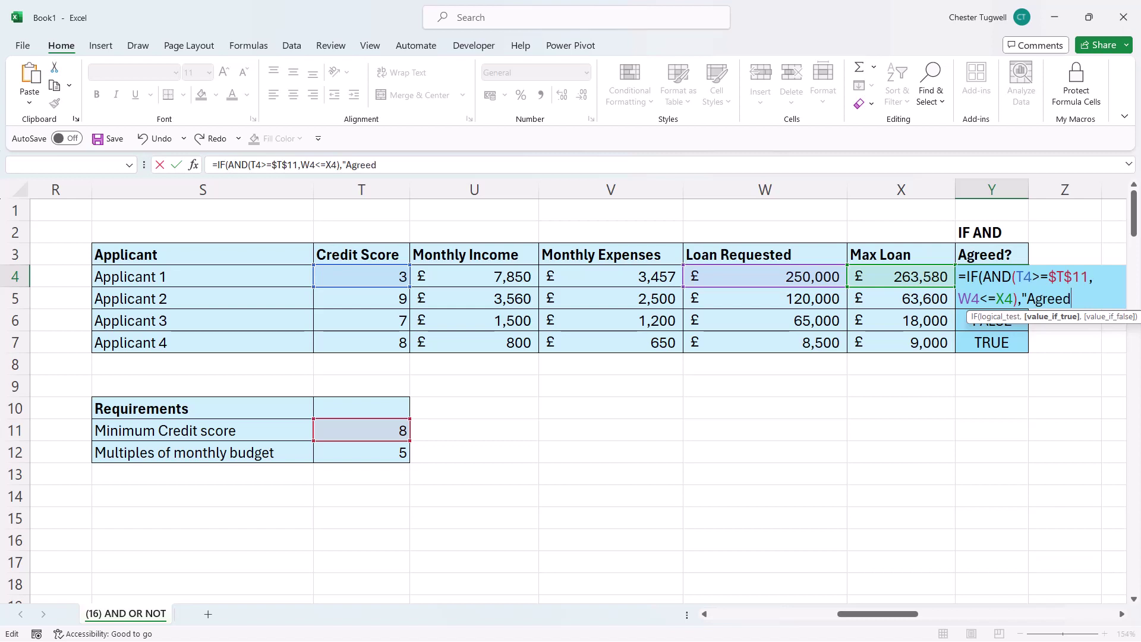
{"action": "type", "text": "\","}
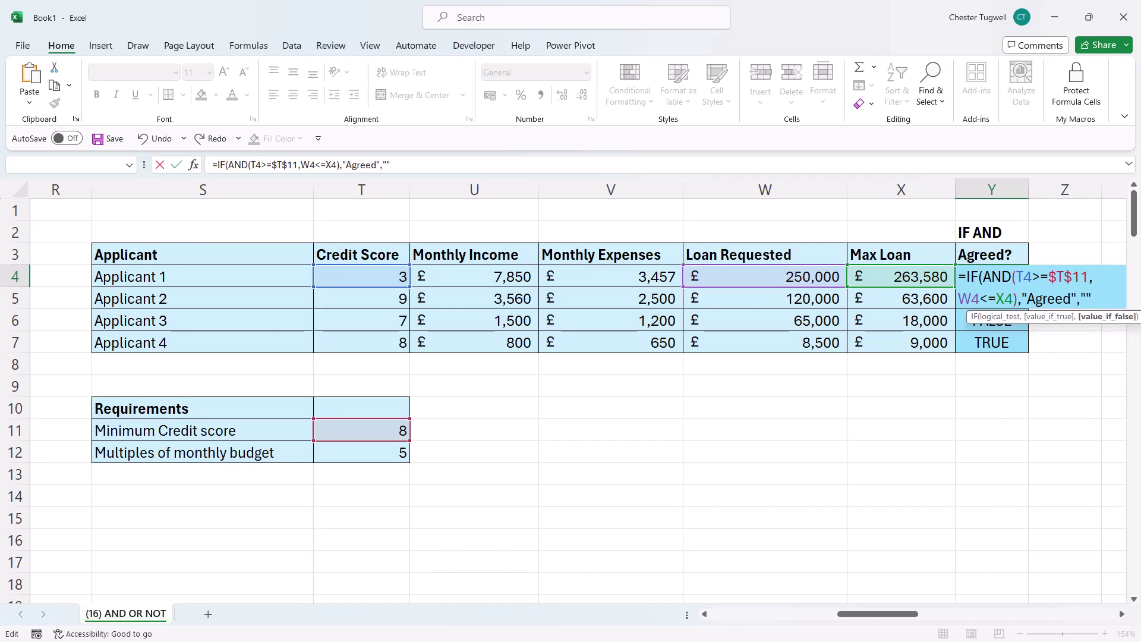
{"action": "key", "text": "Return"}
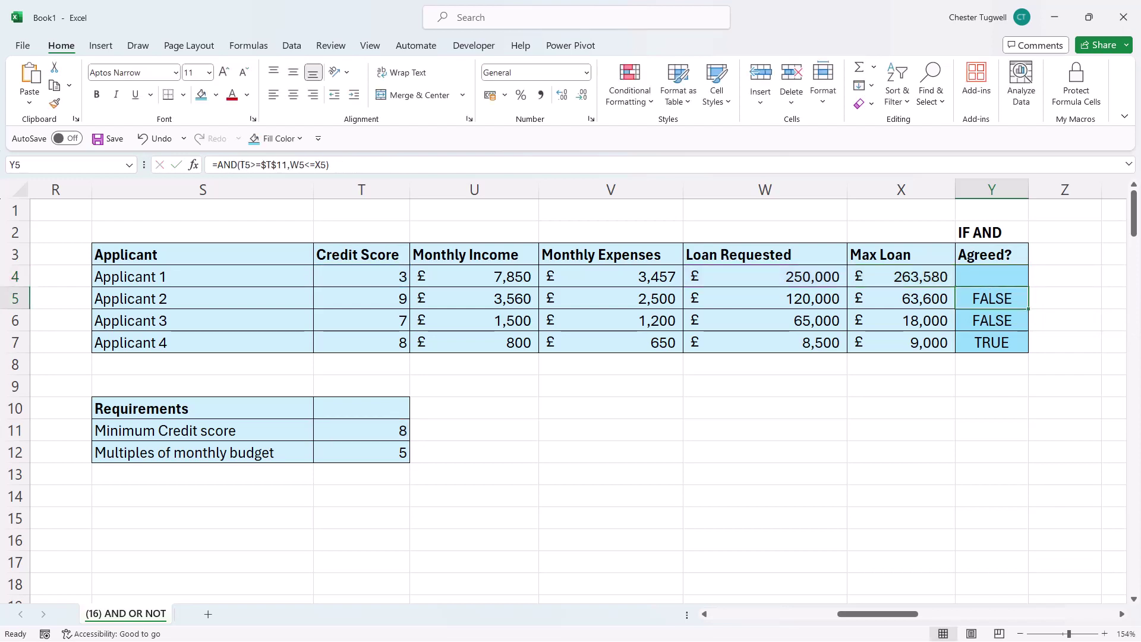
{"action": "left_click", "coordinate": [1023, 285]}
{"action": "double_click", "coordinate": [1029, 288]}
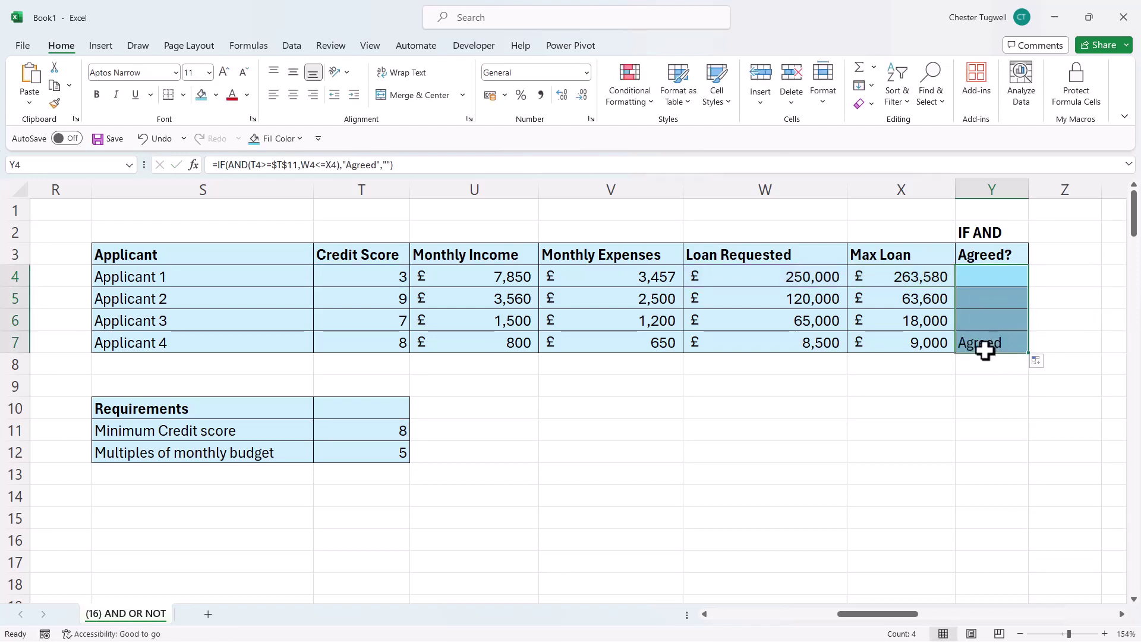
{"action": "left_click_drag", "start_coordinate": [897, 616], "coordinate": [980, 618]}
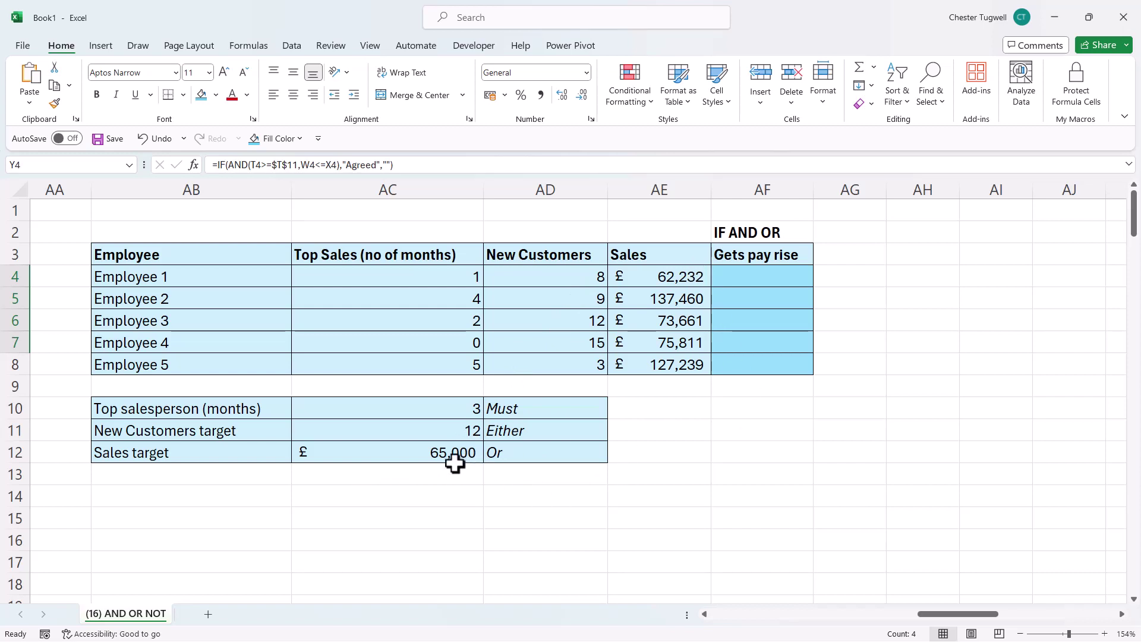
{"action": "left_click_drag", "start_coordinate": [250, 408], "coordinate": [544, 402]}
{"action": "left_click_drag", "start_coordinate": [232, 436], "coordinate": [557, 442]}
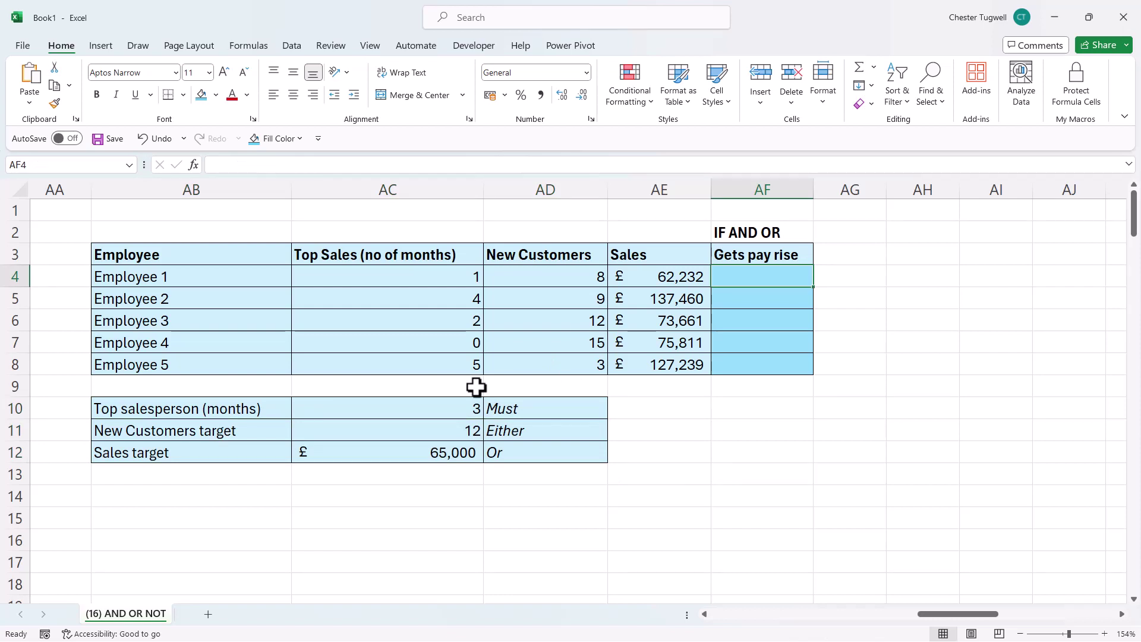
- Start AF4's formula with =AND(AC4>=$AC$10 and open a nested OR
{"action": "type", "text": "=AND"}
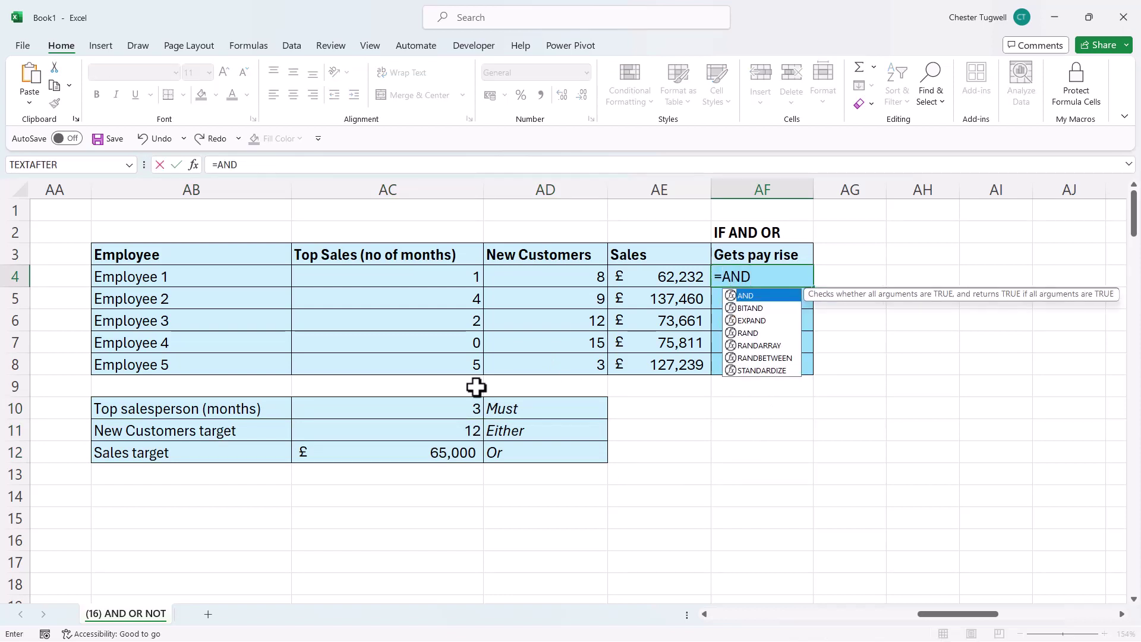
{"action": "type", "text": "("}
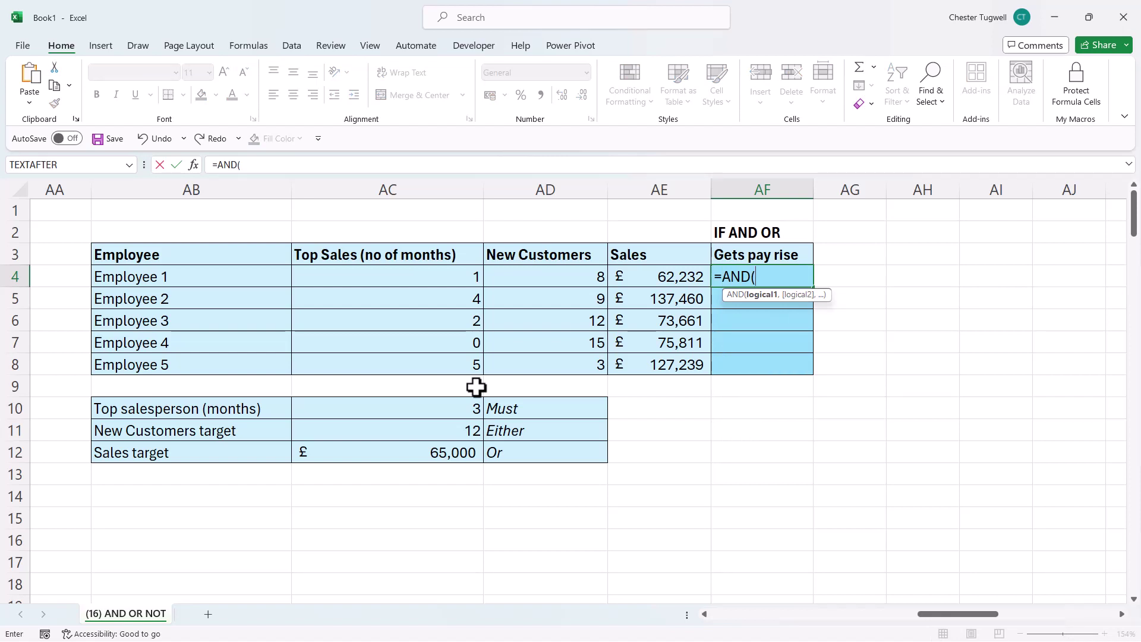
{"action": "left_click", "coordinate": [451, 277]}
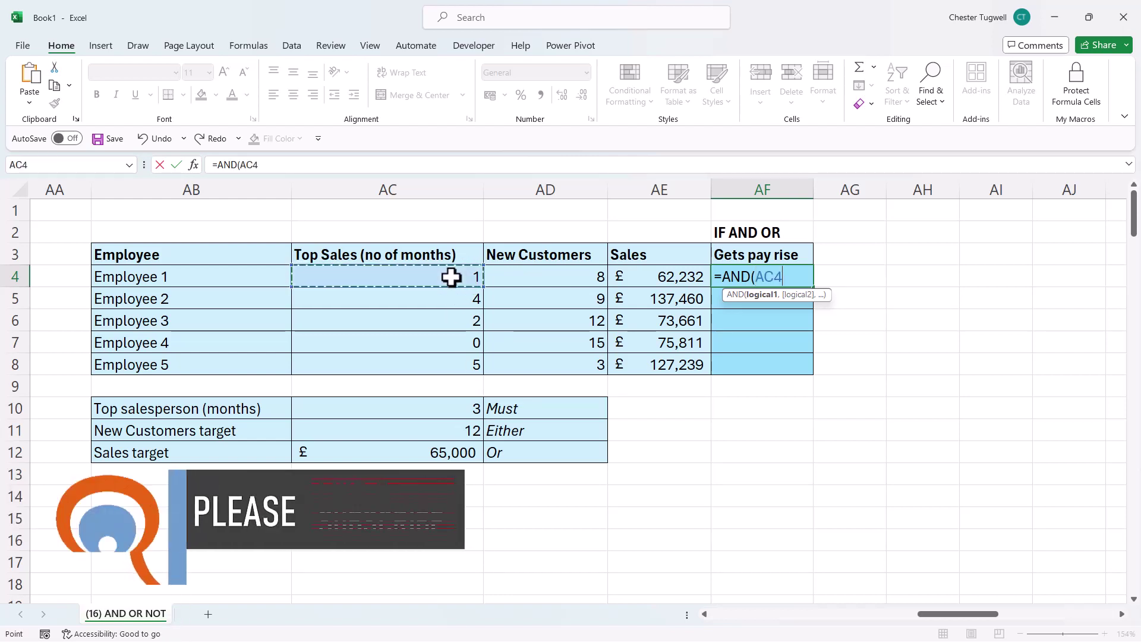
{"action": "type", "text": ">="}
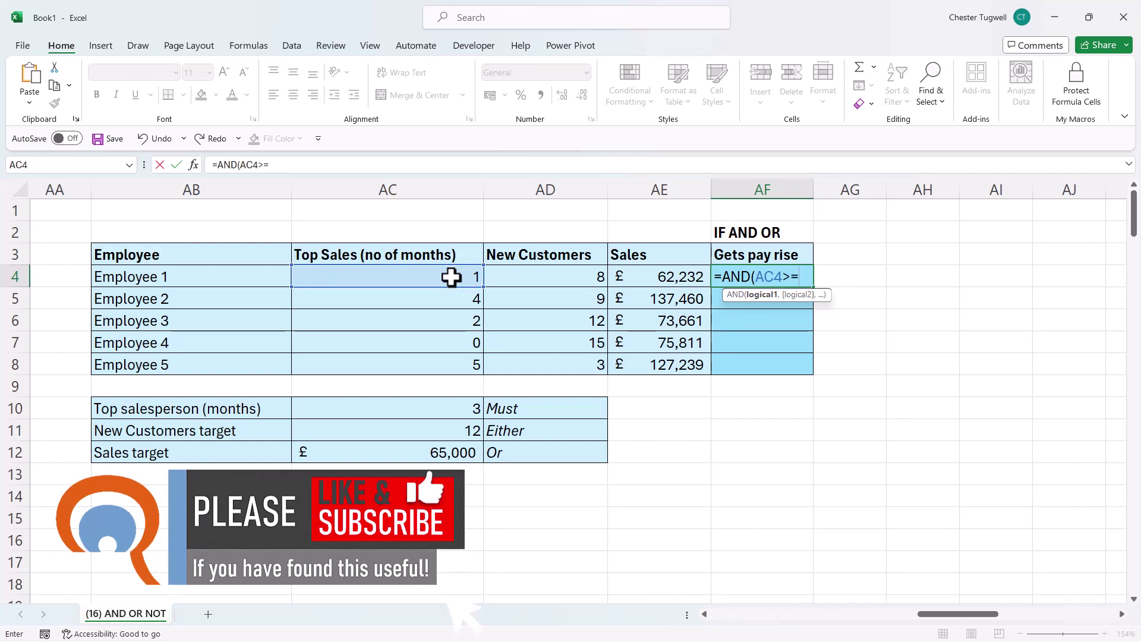
{"action": "left_click", "coordinate": [460, 405]}
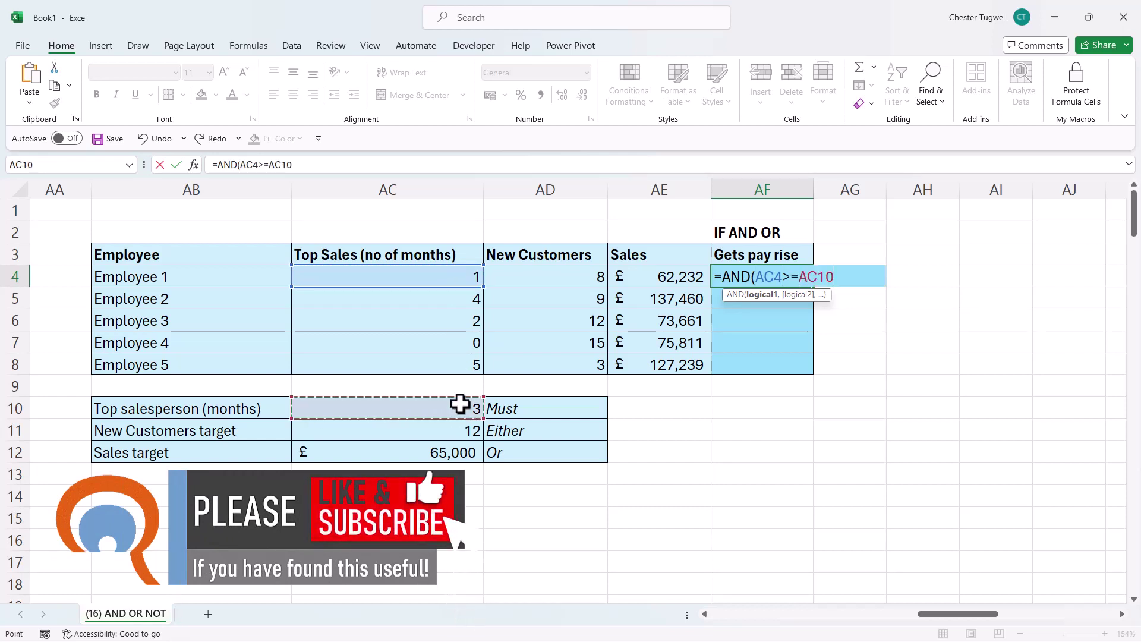
{"action": "key", "text": "F4"}
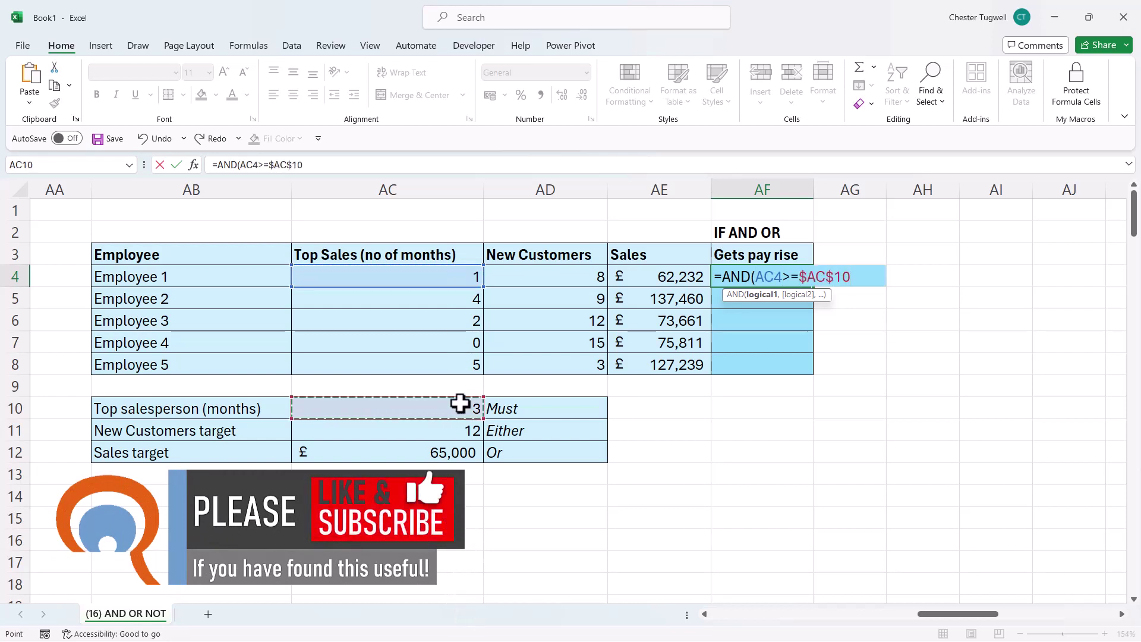
{"action": "type", "text": ","}
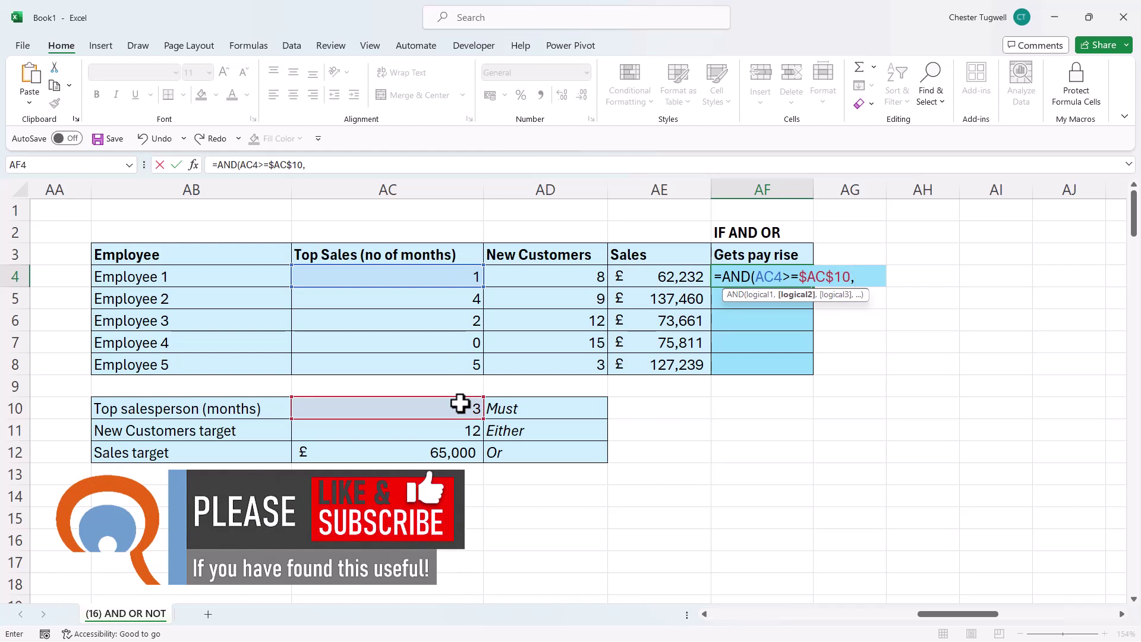
{"action": "type", "text": "OR("}
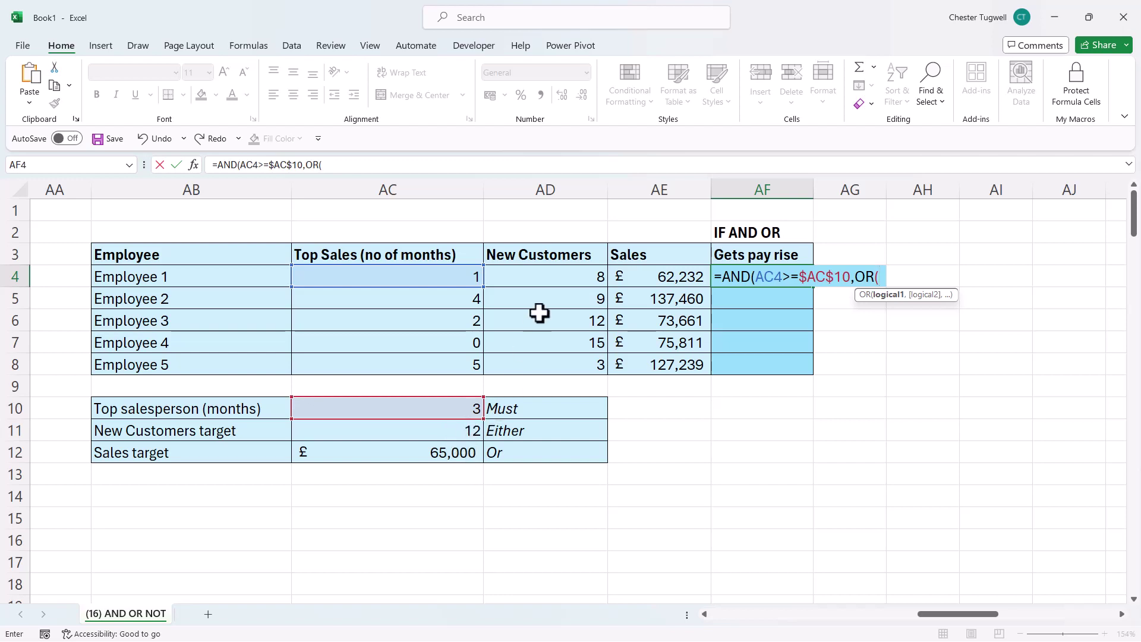
- Complete the OR with AD4 against $AC$11 and AE4>=$AC$12, closing the formula
{"action": "left_click", "coordinate": [556, 273]}
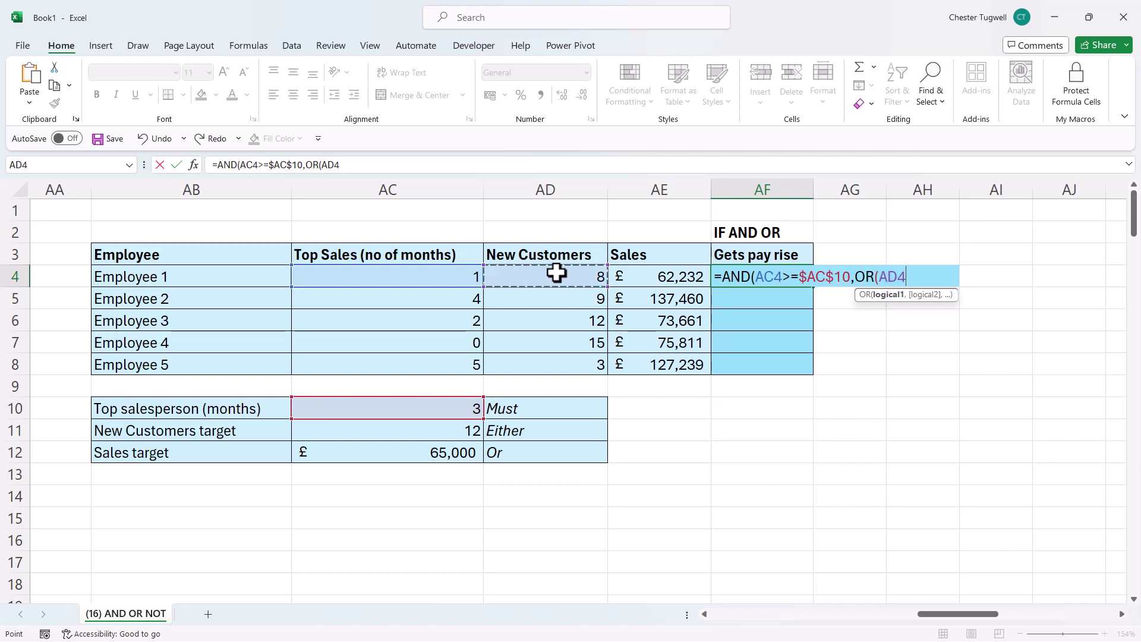
{"action": "type", "text": ">="}
{"action": "left_click", "coordinate": [452, 426]}
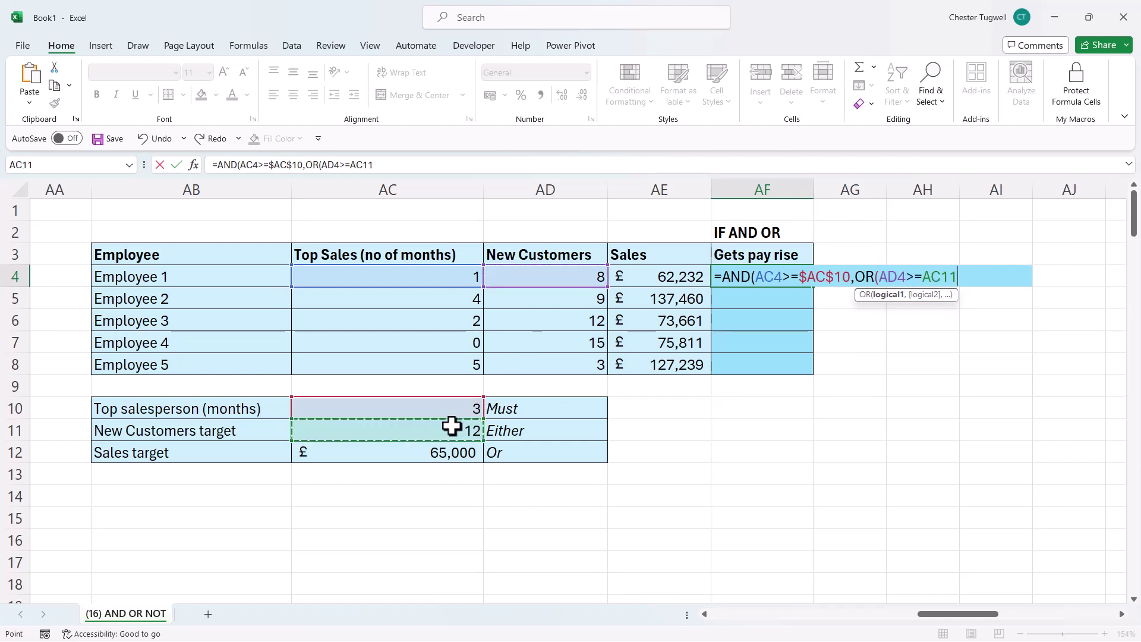
{"action": "key", "text": "F4"}
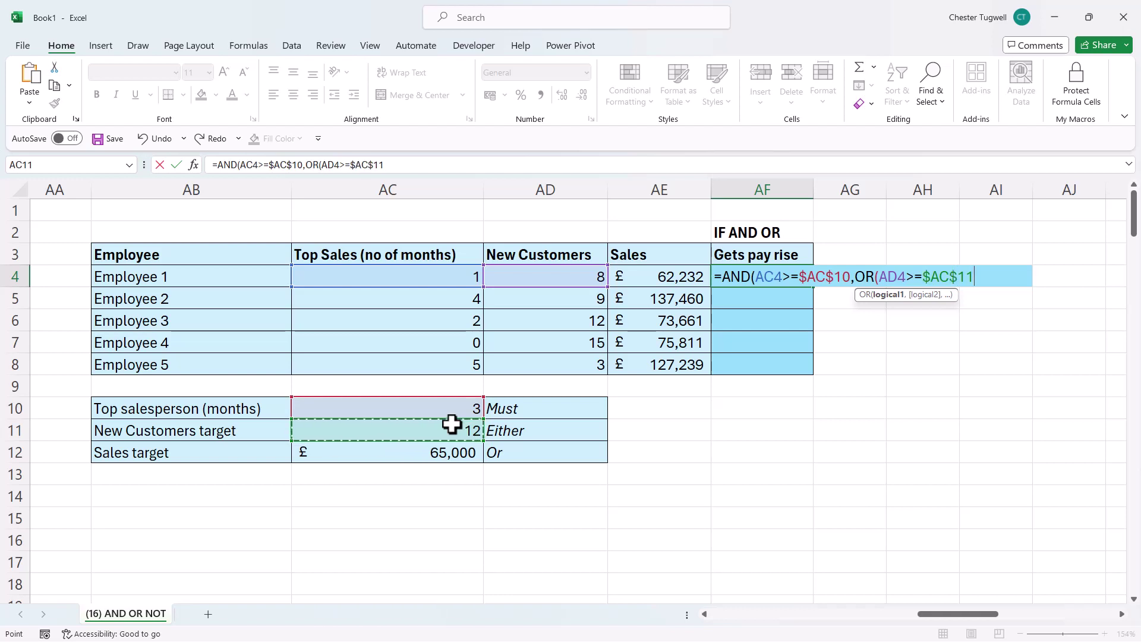
{"action": "type", "text": ","}
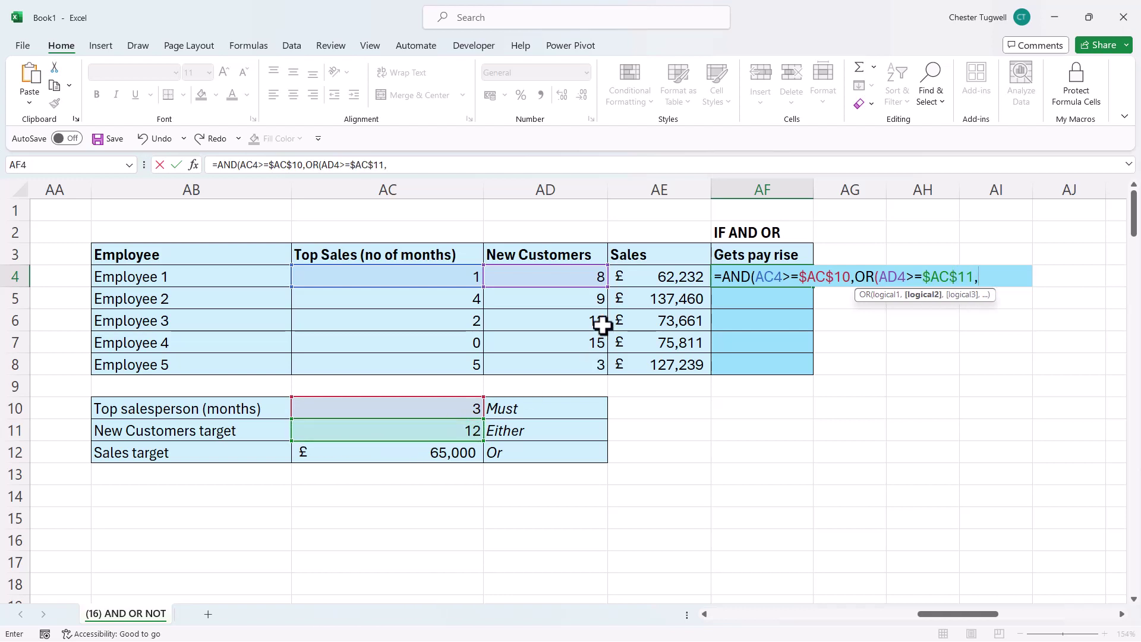
{"action": "left_click", "coordinate": [657, 271]}
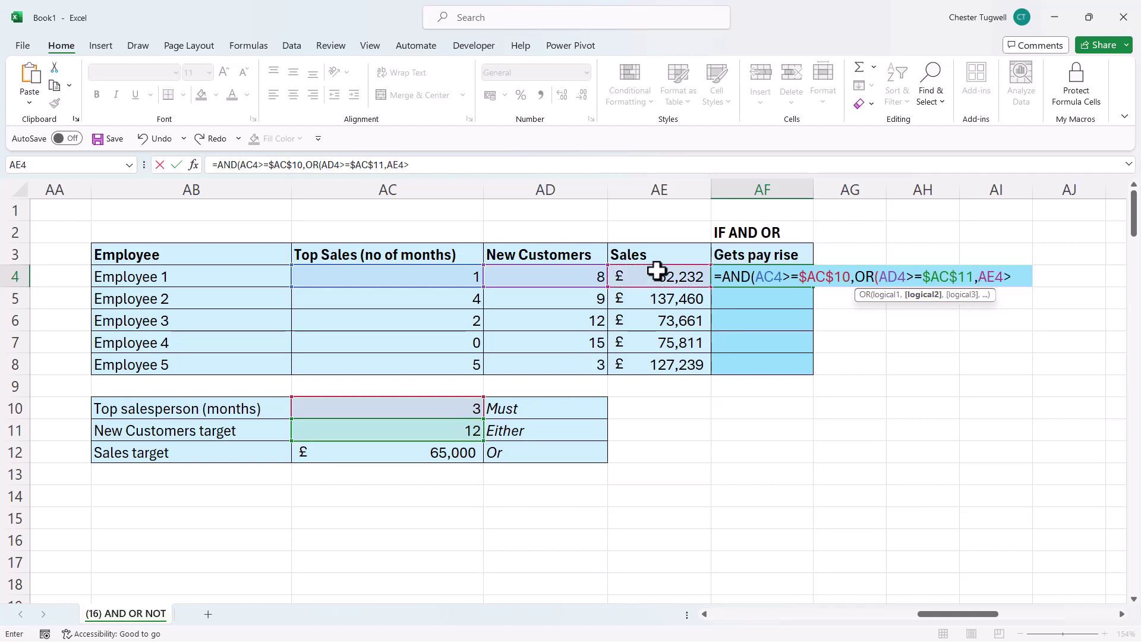
{"action": "type", "text": ">="}
{"action": "left_click", "coordinate": [466, 452]}
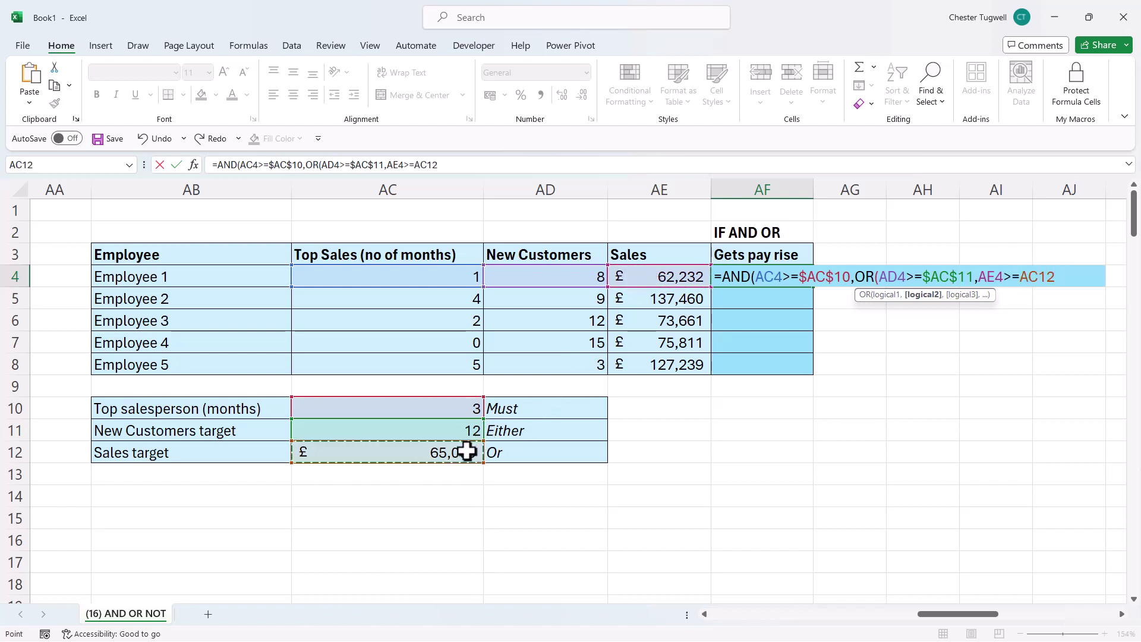
{"action": "key", "text": "F4"}
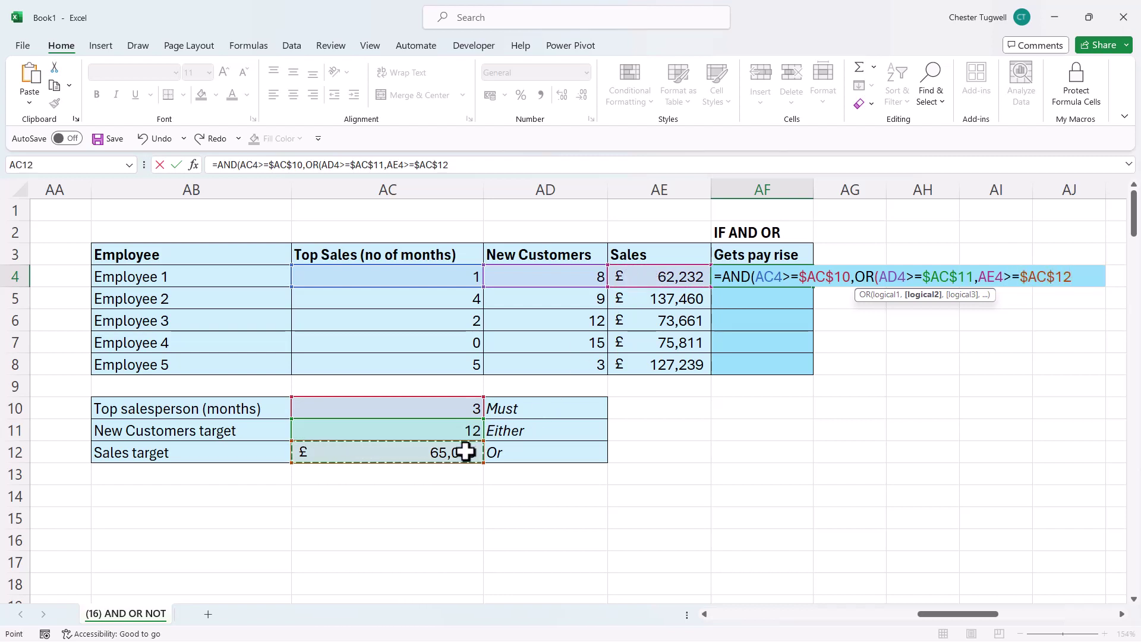
{"action": "type", "text": ")"}
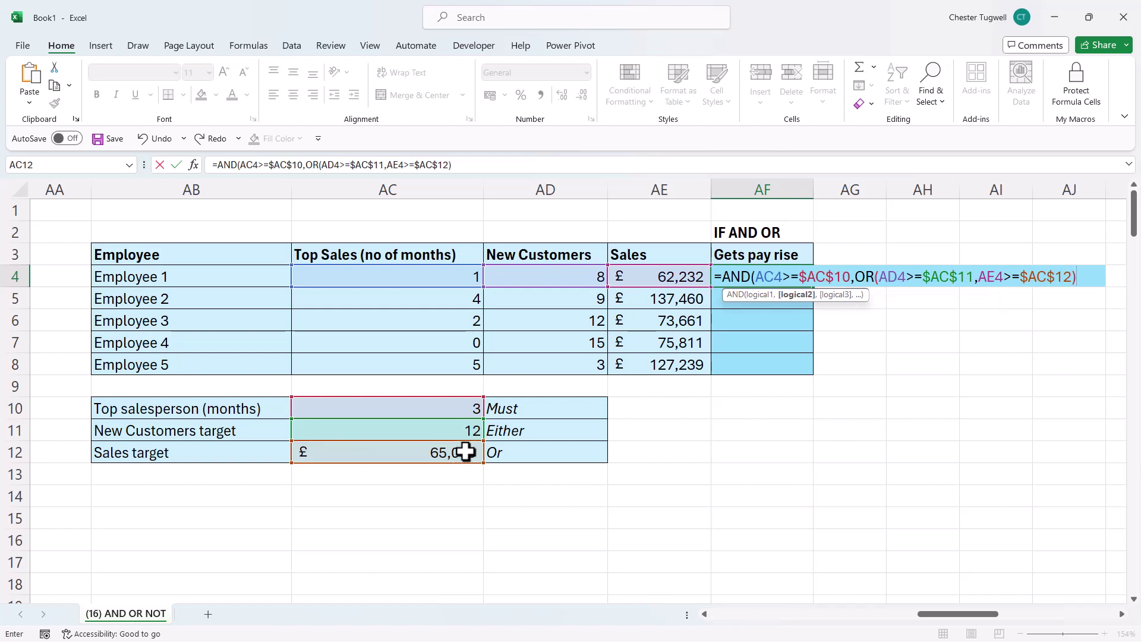
{"action": "type", "text": ")"}
{"action": "key", "text": "Return"}
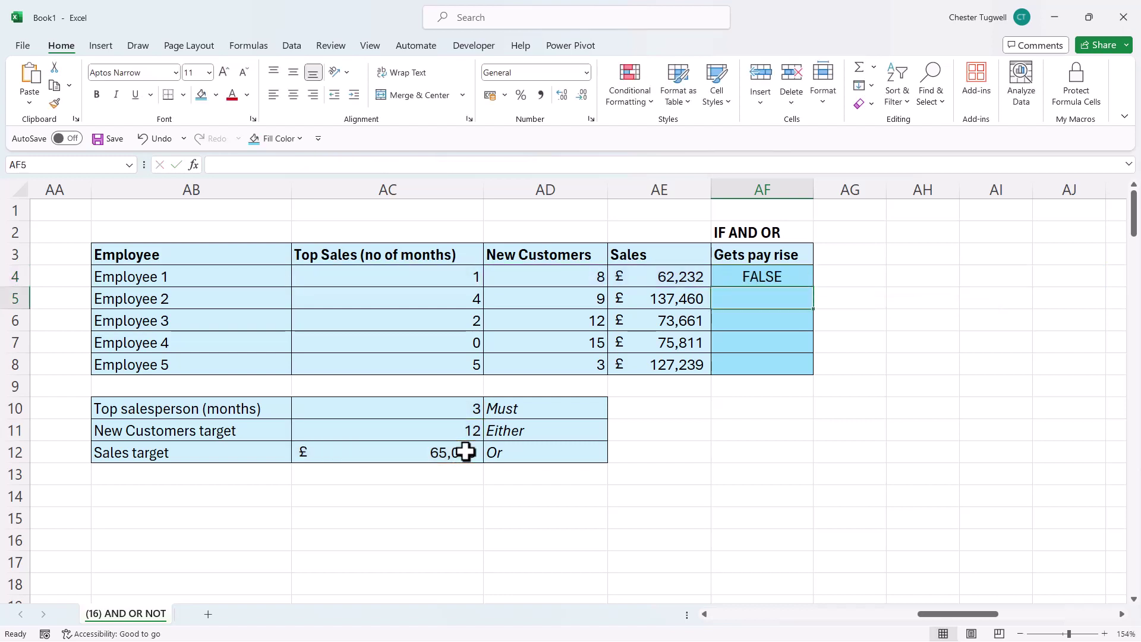
- Copy the AND/OR formula from AF4 down to Employee 5
{"action": "left_click", "coordinate": [792, 271]}
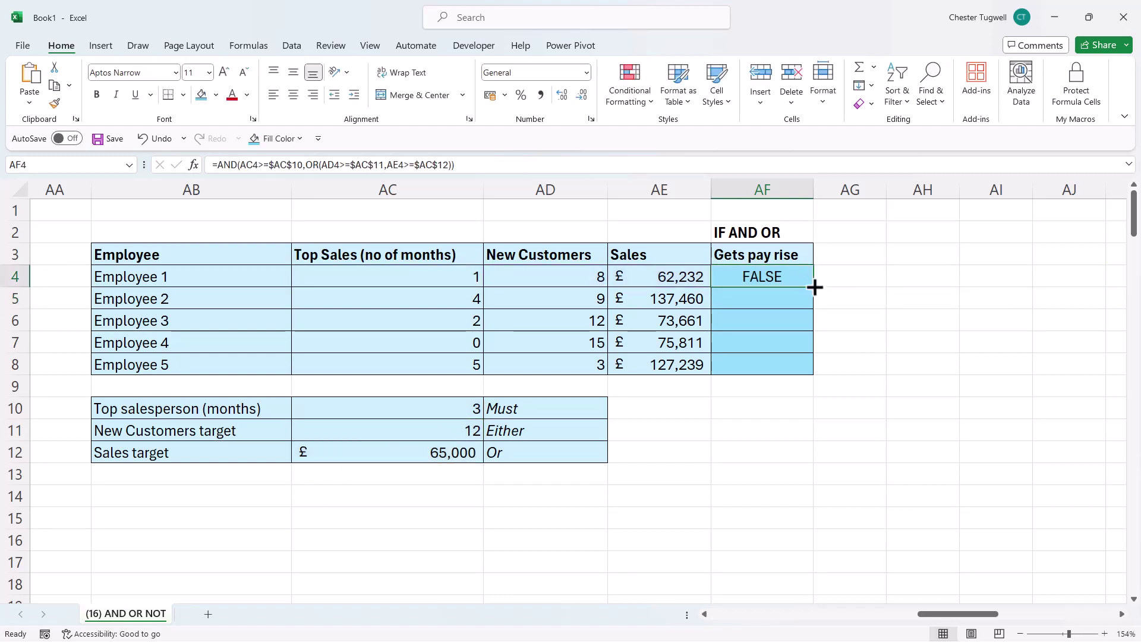
{"action": "double_click", "coordinate": [814, 288]}
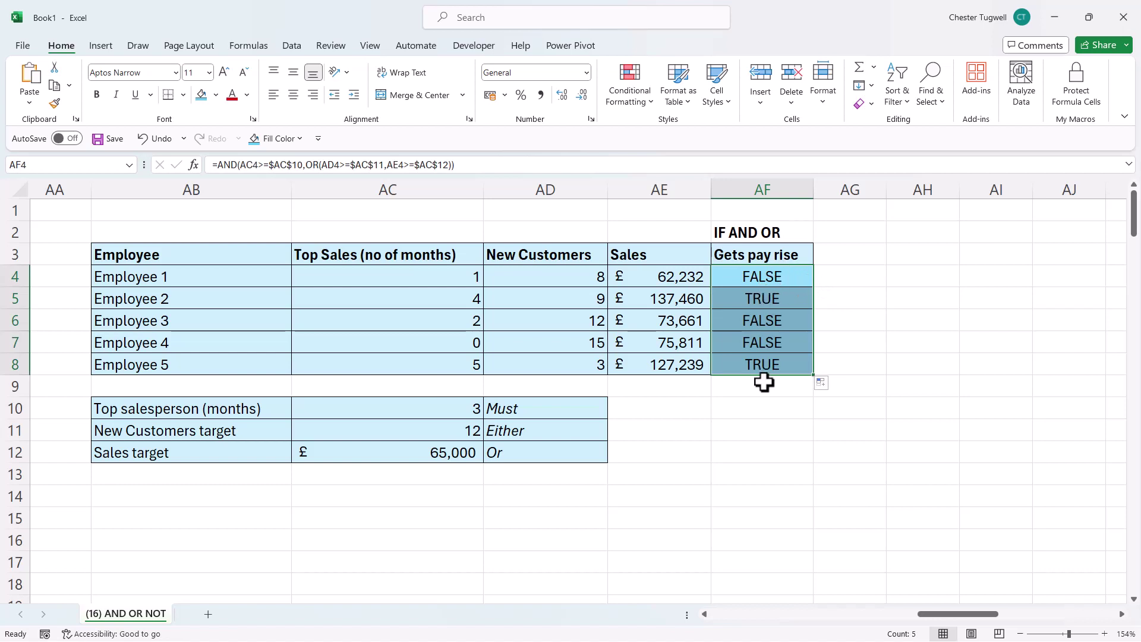
{"action": "left_click", "coordinate": [408, 298]}
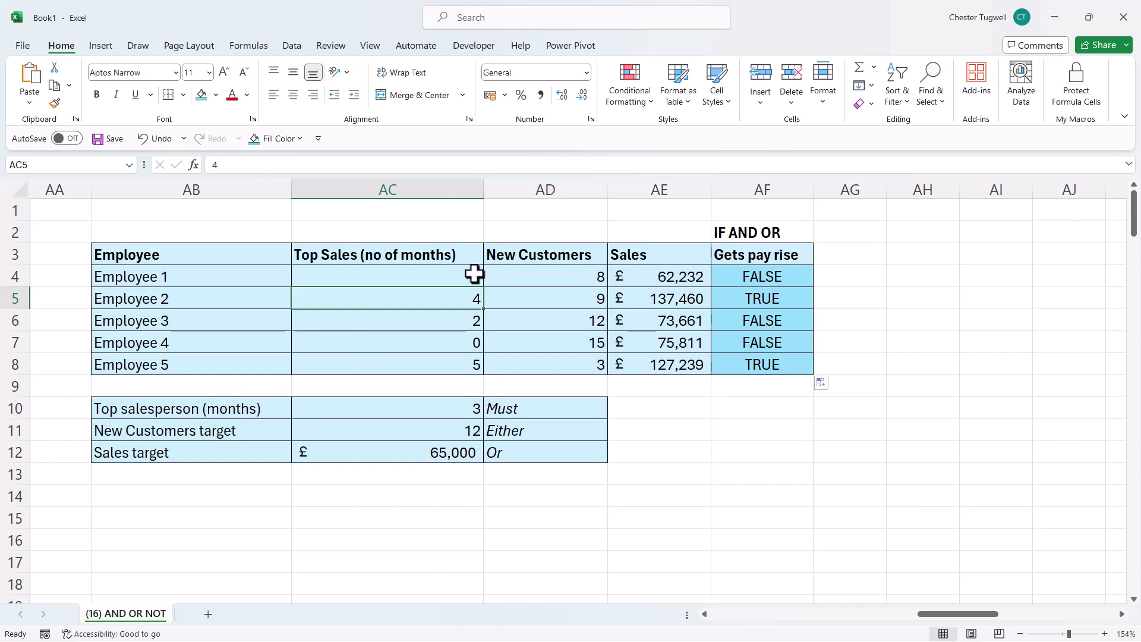
{"action": "double_click", "coordinate": [782, 275]}
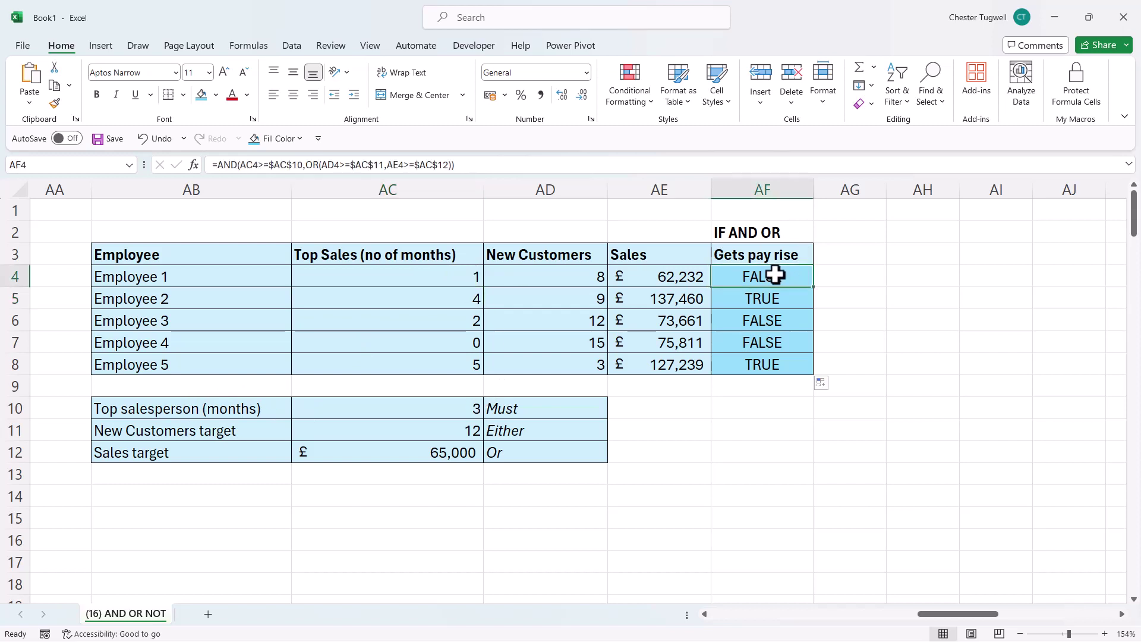
- Wrap AF4's AND/OR formula in IF returning "Yes" or blank
{"action": "left_click", "coordinate": [723, 280]}
{"action": "type", "text": "IF("}
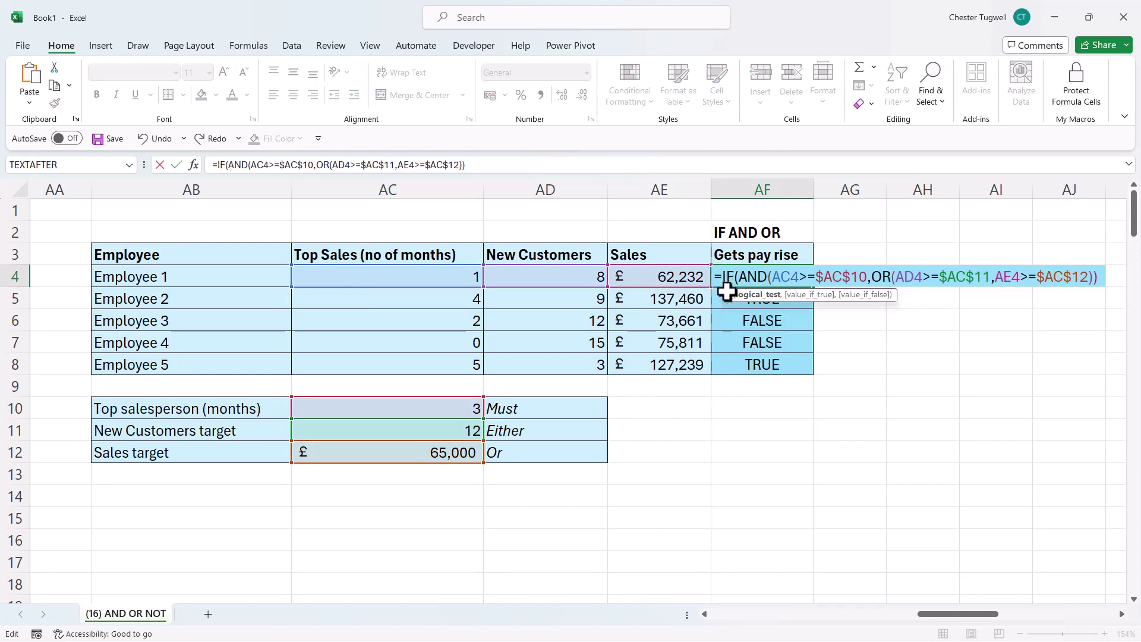
{"action": "left_click", "coordinate": [1099, 277]}
{"action": "type", "text": ",\""}
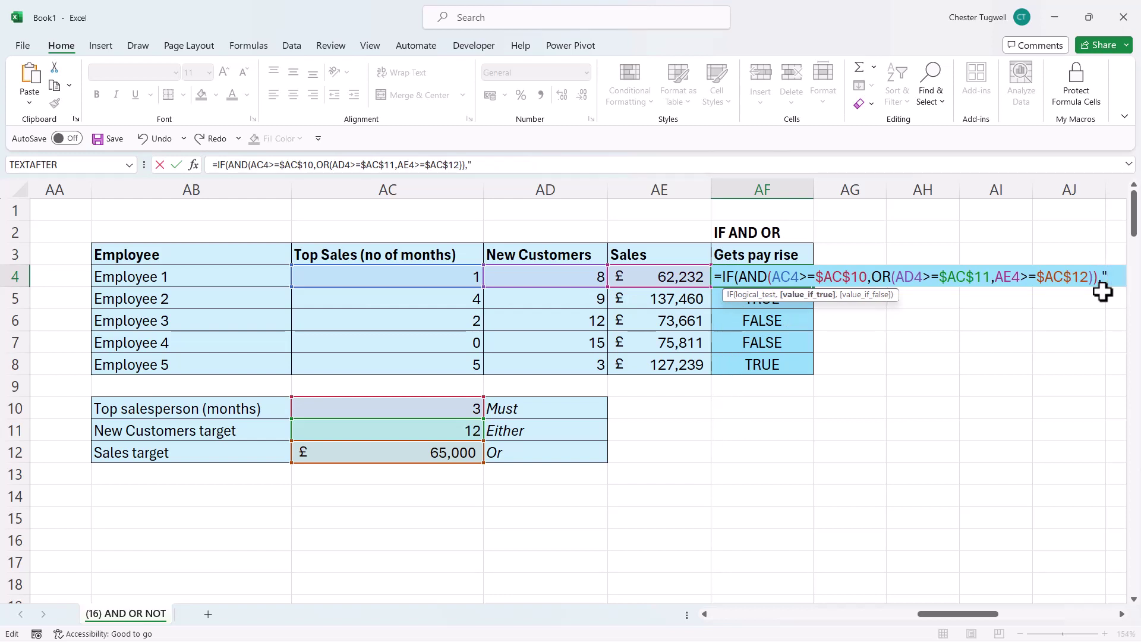
{"action": "type", "text": "Yes\""}
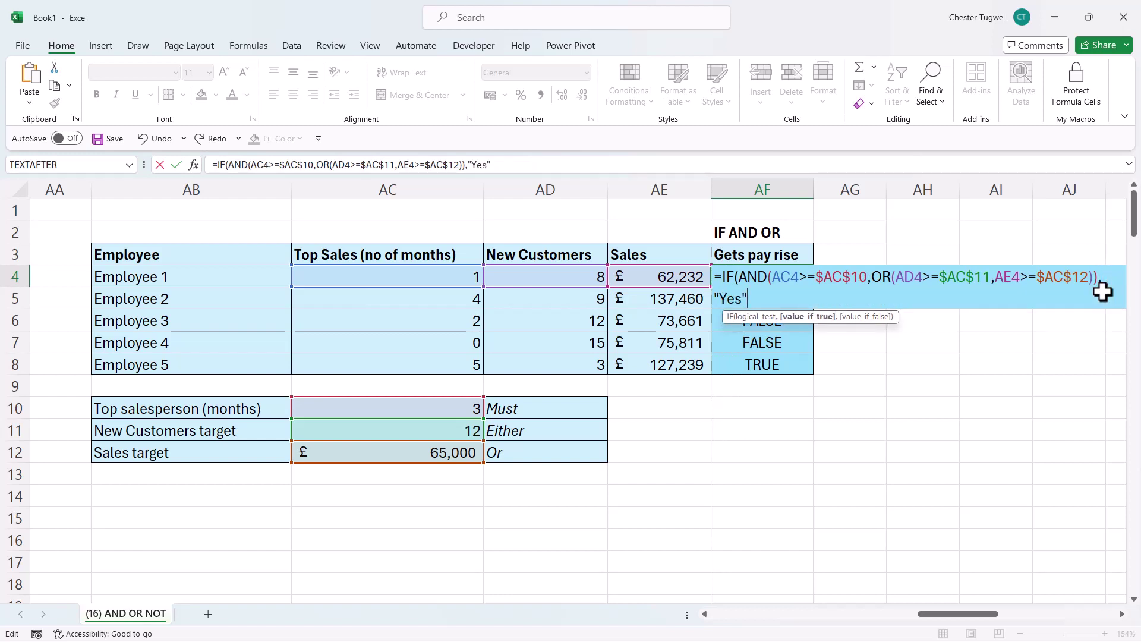
{"action": "type", "text": ","}
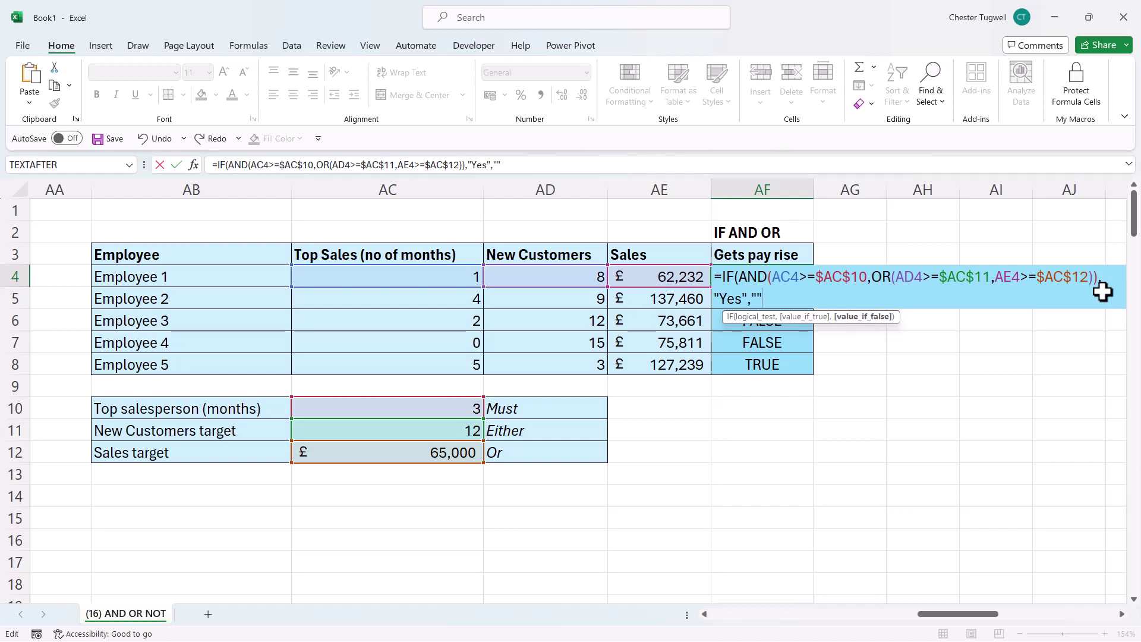
{"action": "type", "text": "\"\")"}
{"action": "key", "text": "Return"}
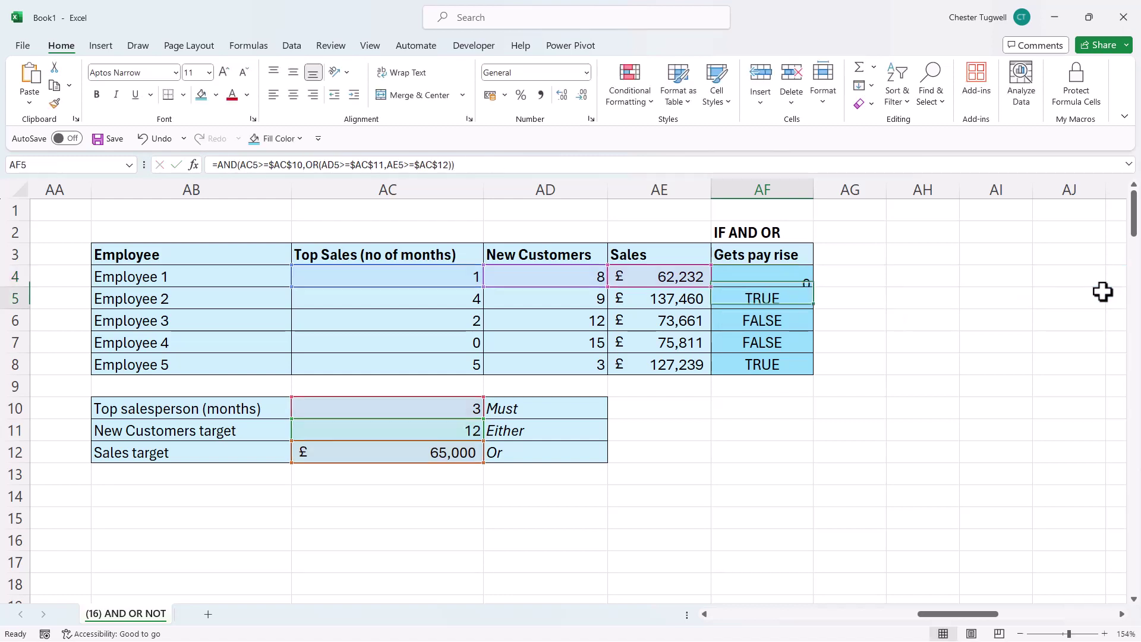
{"action": "left_click", "coordinate": [792, 274]}
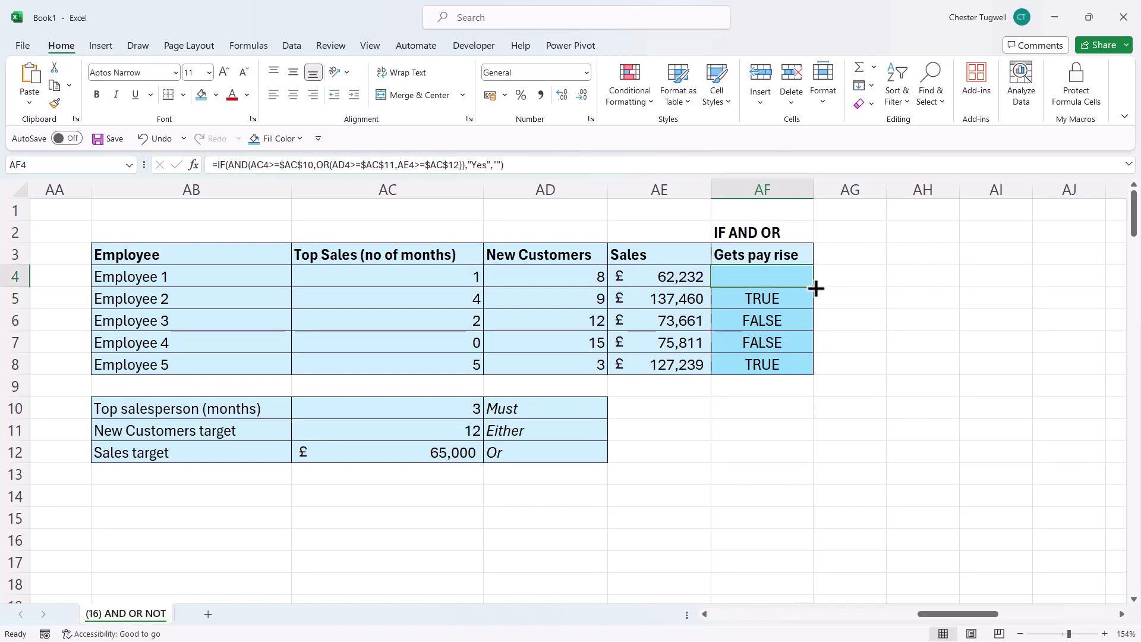